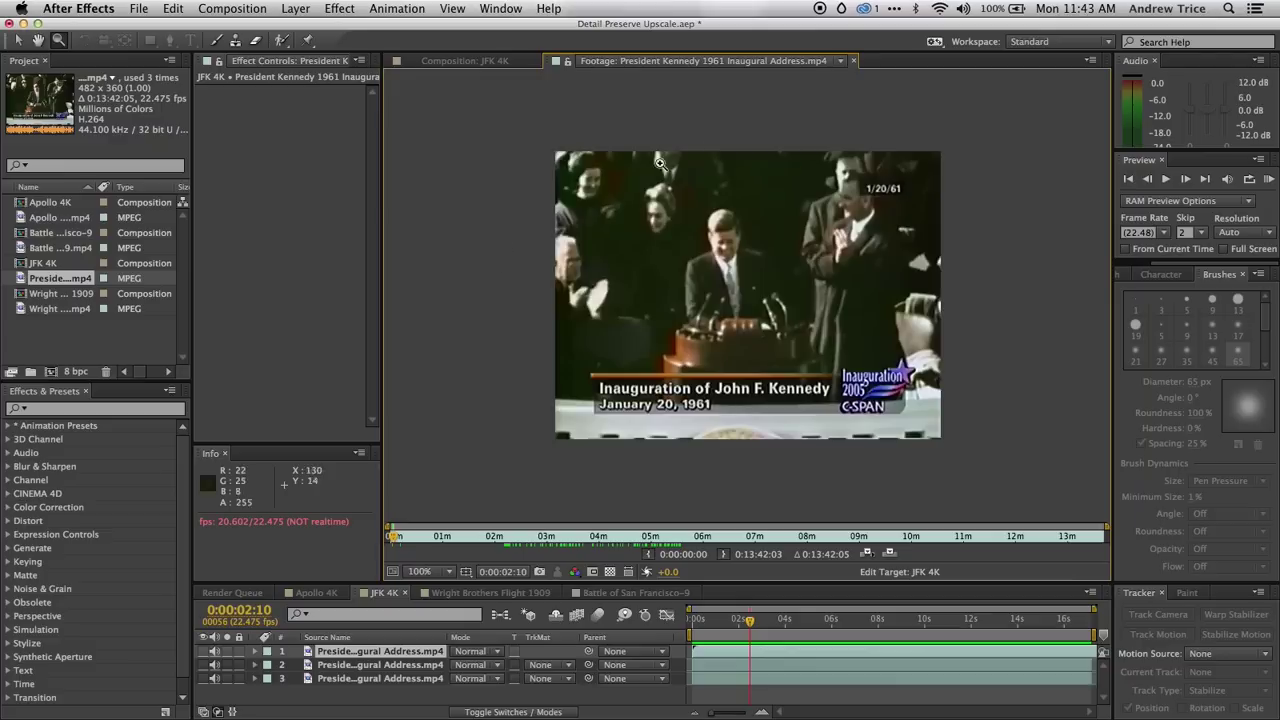
- Bring up the JFK 4K composition, turn on layer 1's video and select layer 2
{"action": "left_click", "coordinate": [453, 62]}
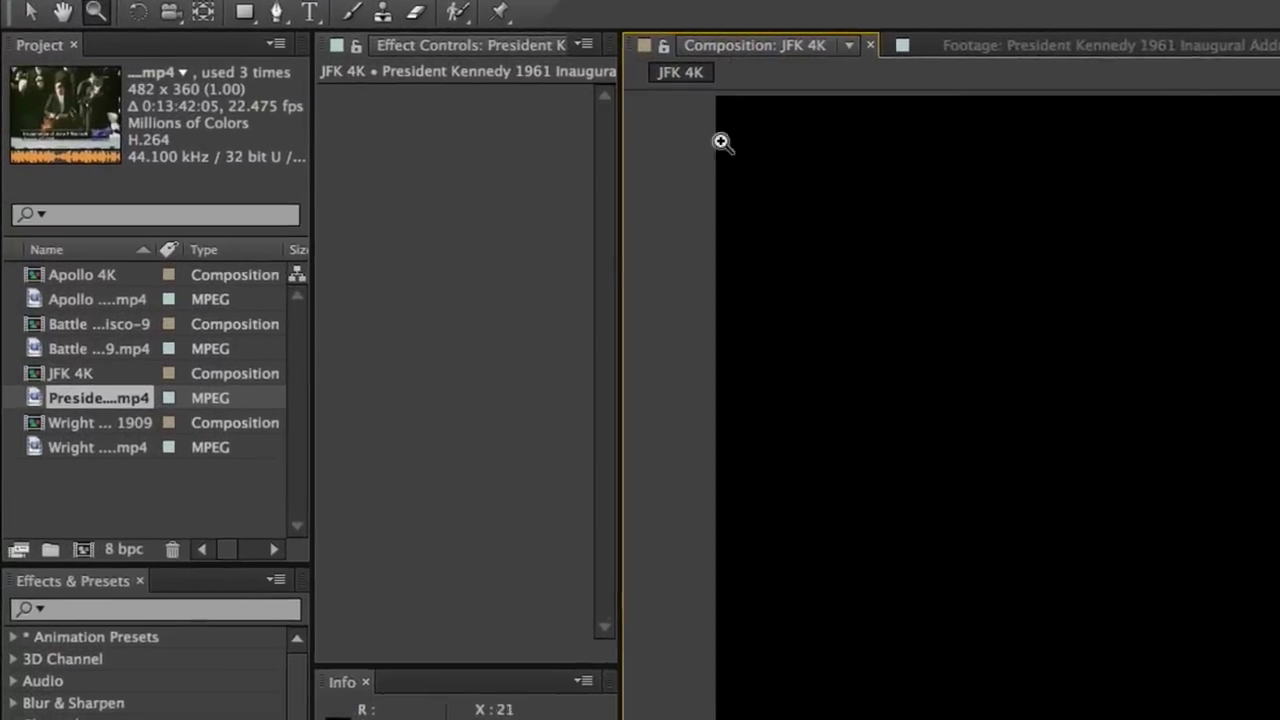
{"action": "left_click", "coordinate": [38, 348]}
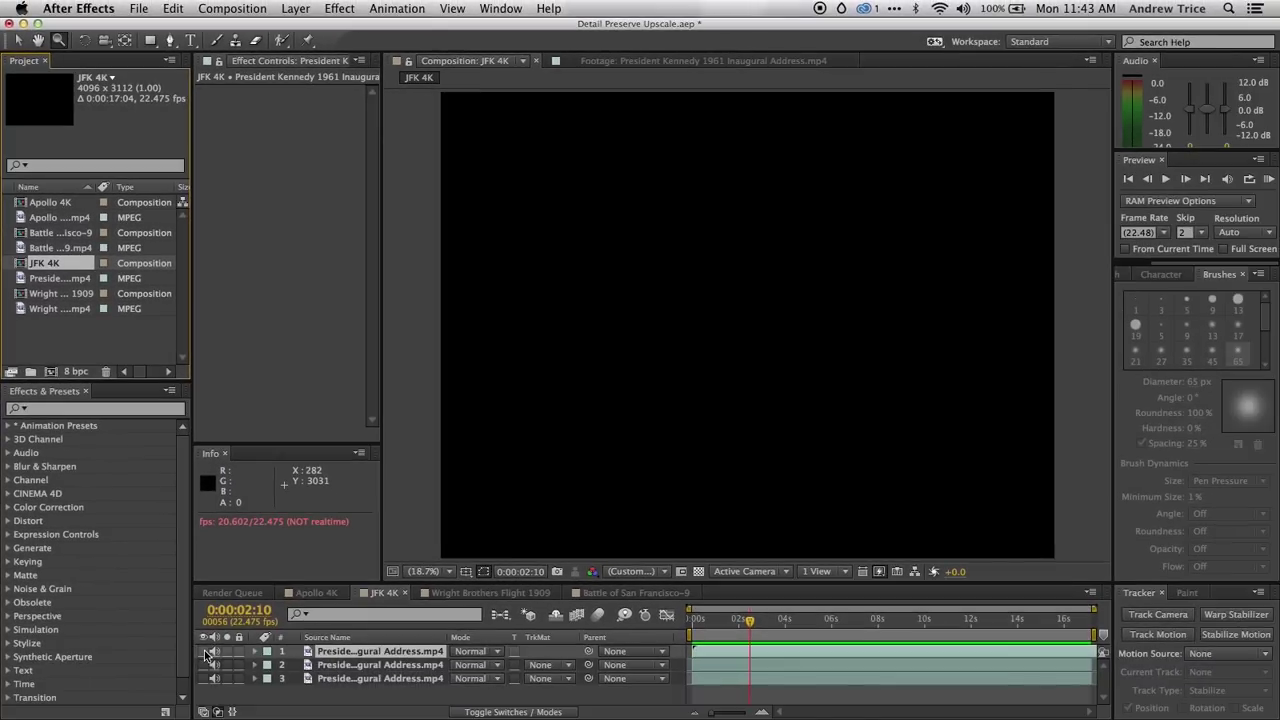
{"action": "left_click", "coordinate": [205, 651]}
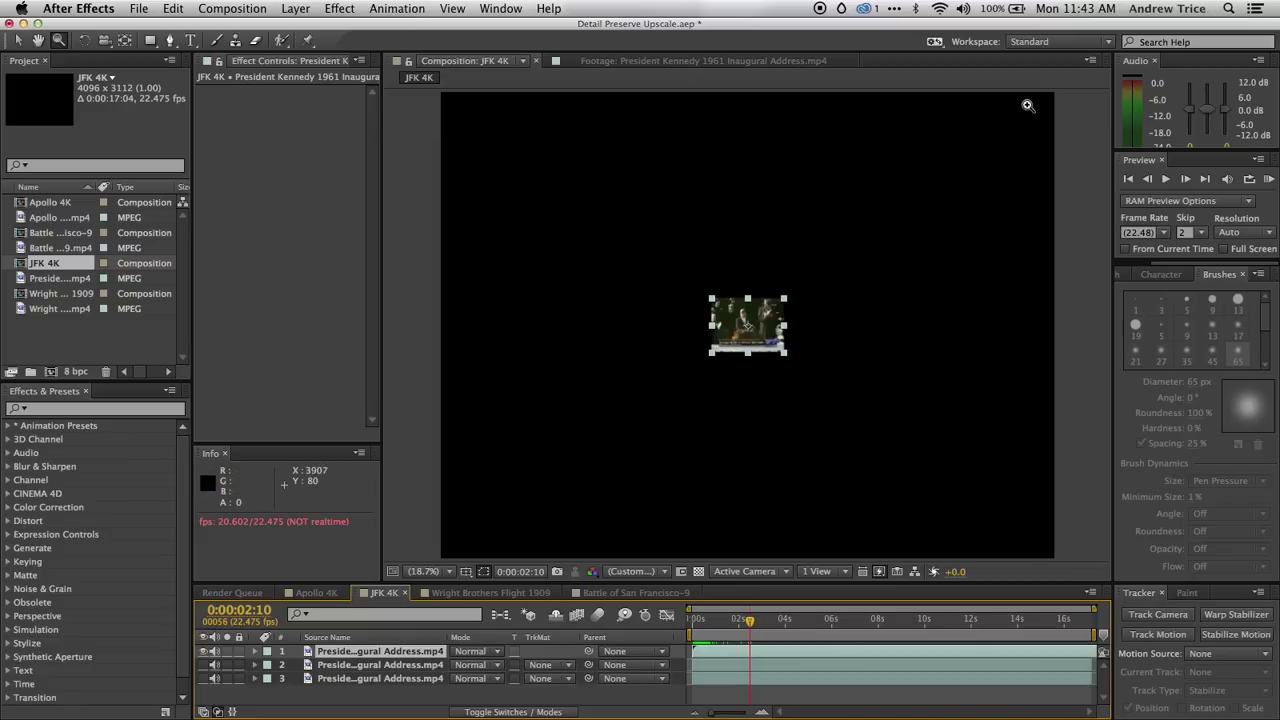
{"action": "key", "text": "super+Down"}
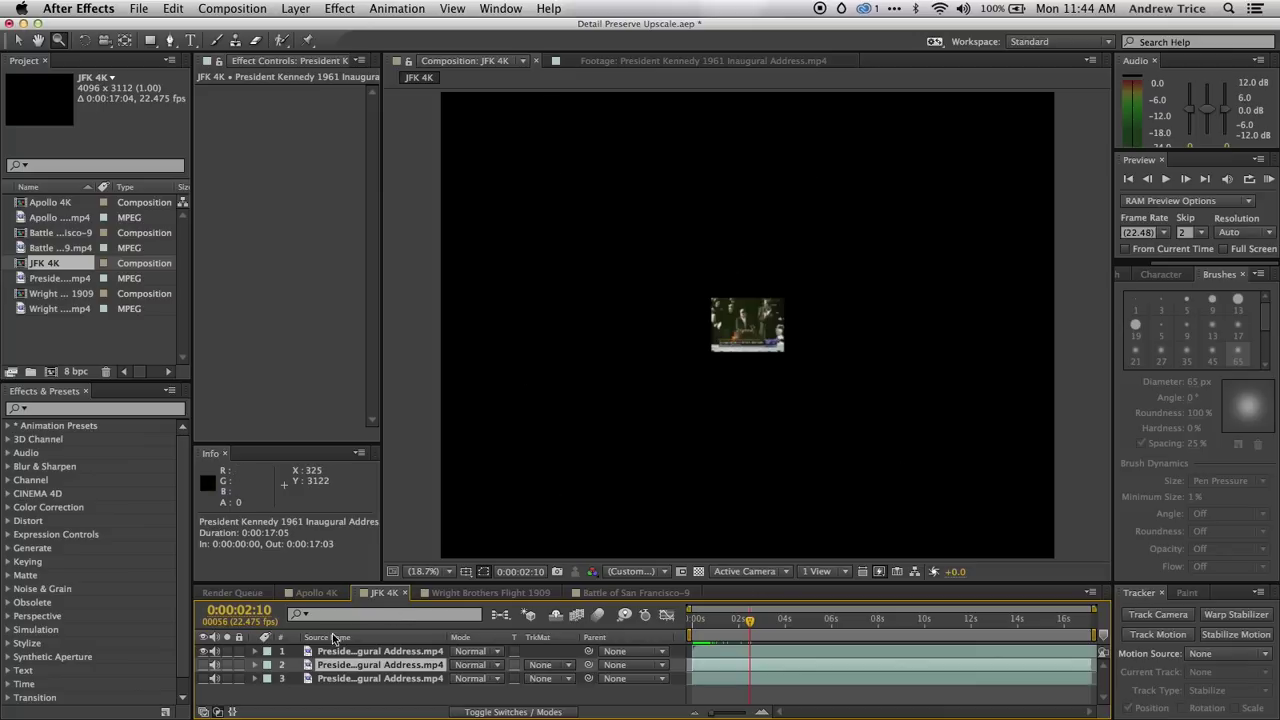
- Show layer 2 and reveal its Transform properties to check the 850% Scale
{"action": "left_click", "coordinate": [205, 665]}
{"action": "left_click", "coordinate": [205, 665]}
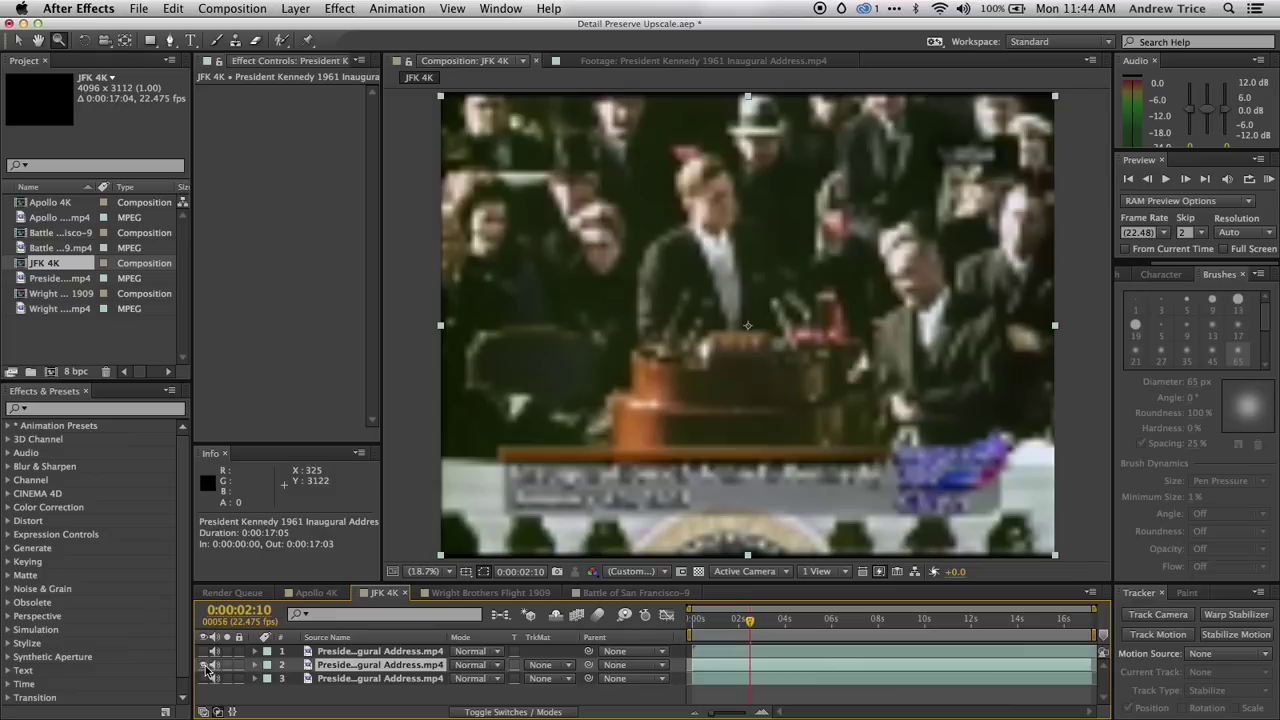
{"action": "left_click", "coordinate": [256, 665]}
{"action": "left_click", "coordinate": [268, 679]}
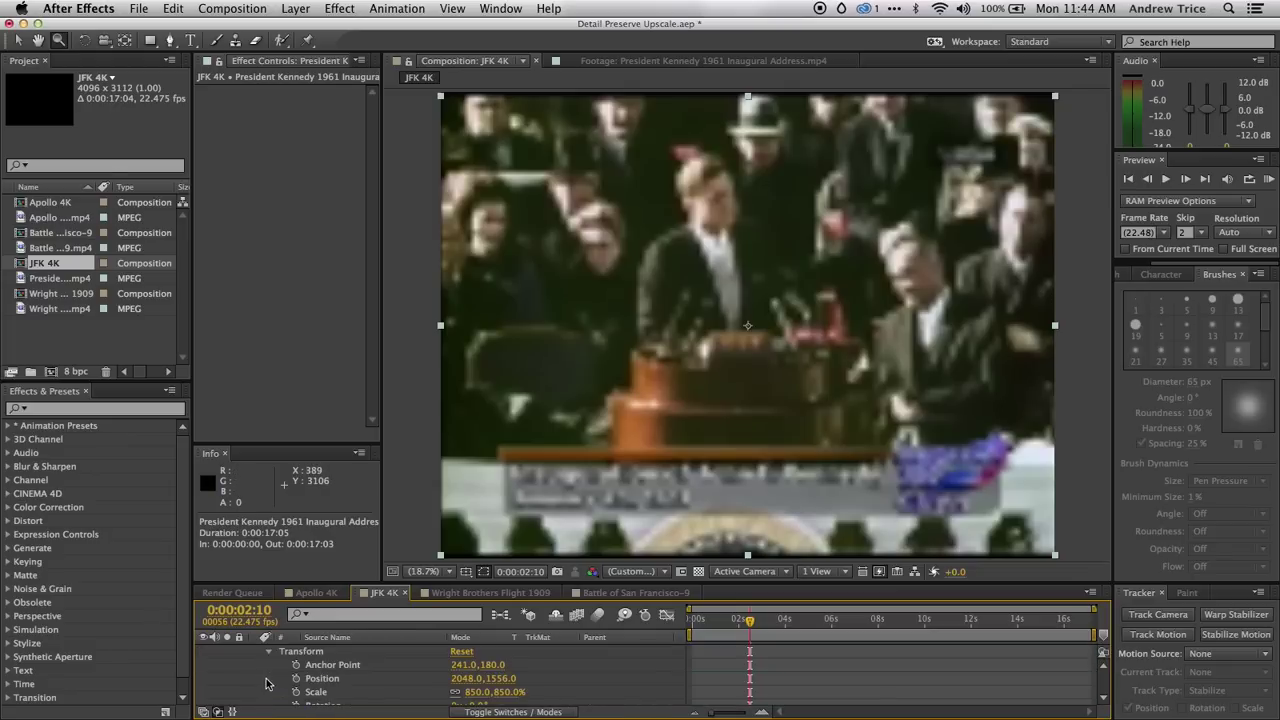
- Zoom to 100% on Kennedy's face, return to Fit magnification, and collapse layer 2's properties
{"action": "left_click", "coordinate": [719, 215]}
{"action": "left_click", "coordinate": [772, 292]}
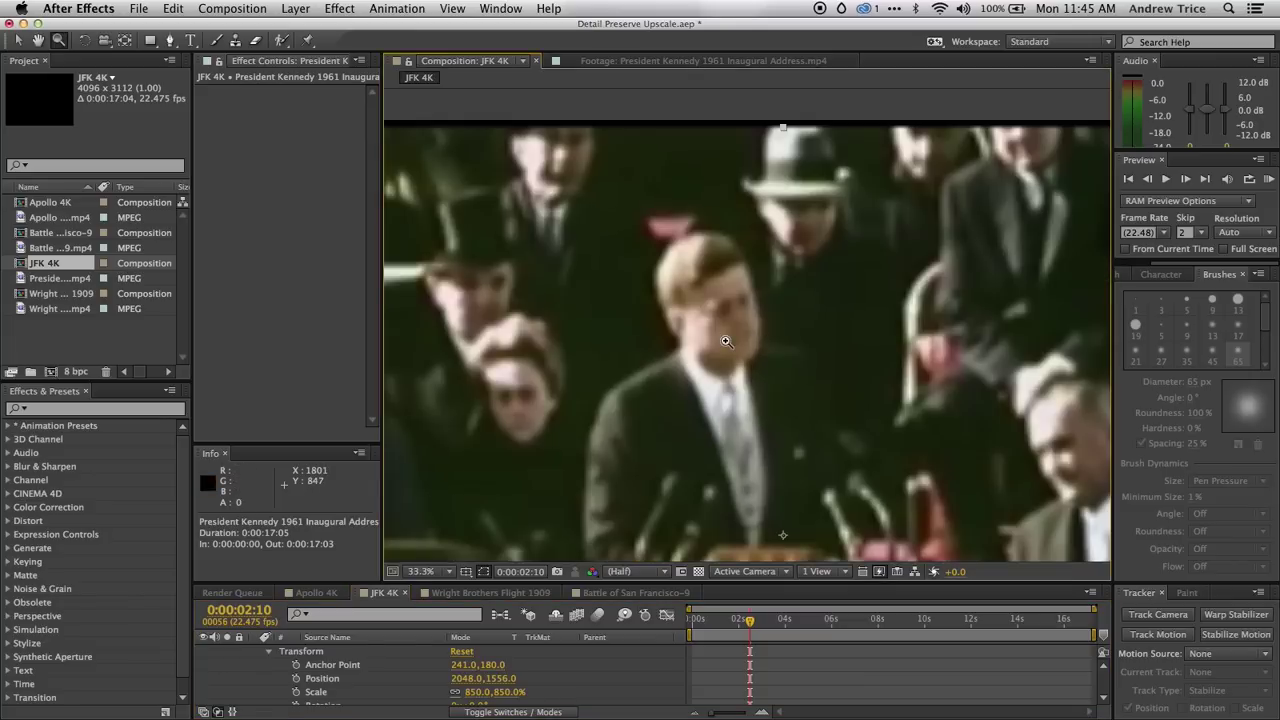
{"action": "left_click", "coordinate": [726, 341]}
{"action": "left_click", "coordinate": [726, 341]}
{"action": "left_click", "coordinate": [726, 341]}
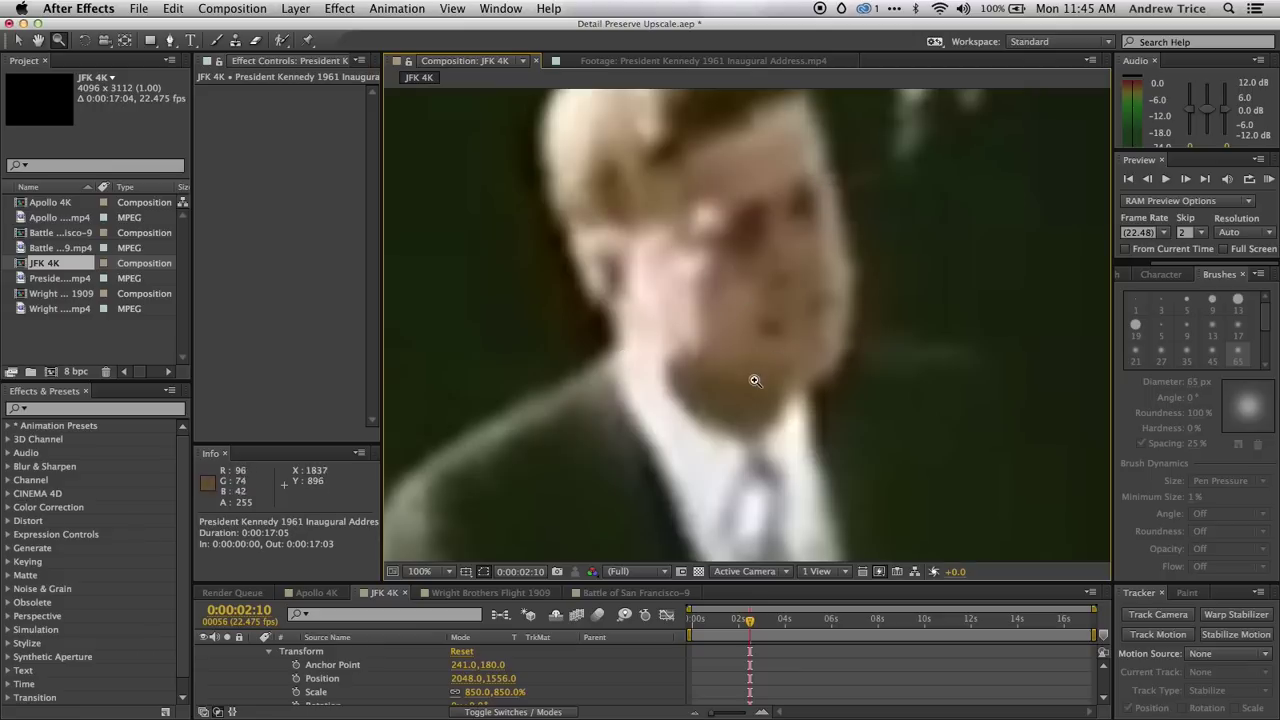
{"action": "left_click", "coordinate": [424, 571]}
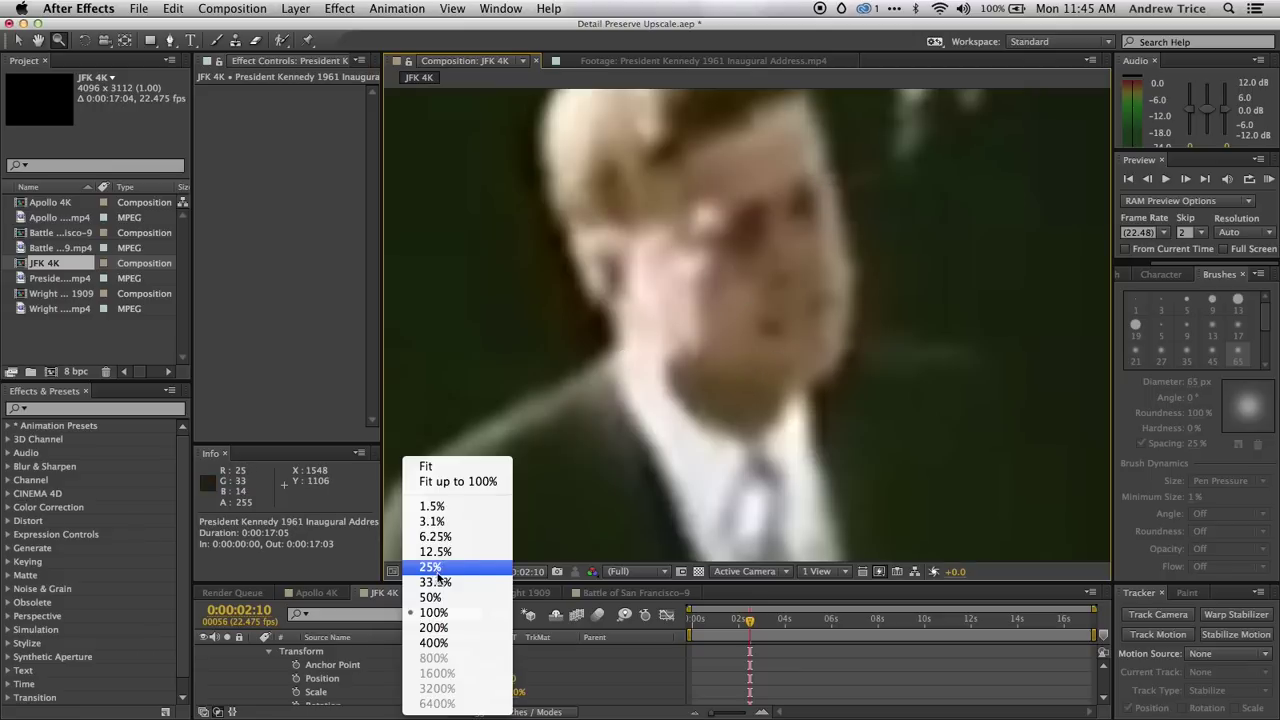
{"action": "left_click", "coordinate": [435, 461]}
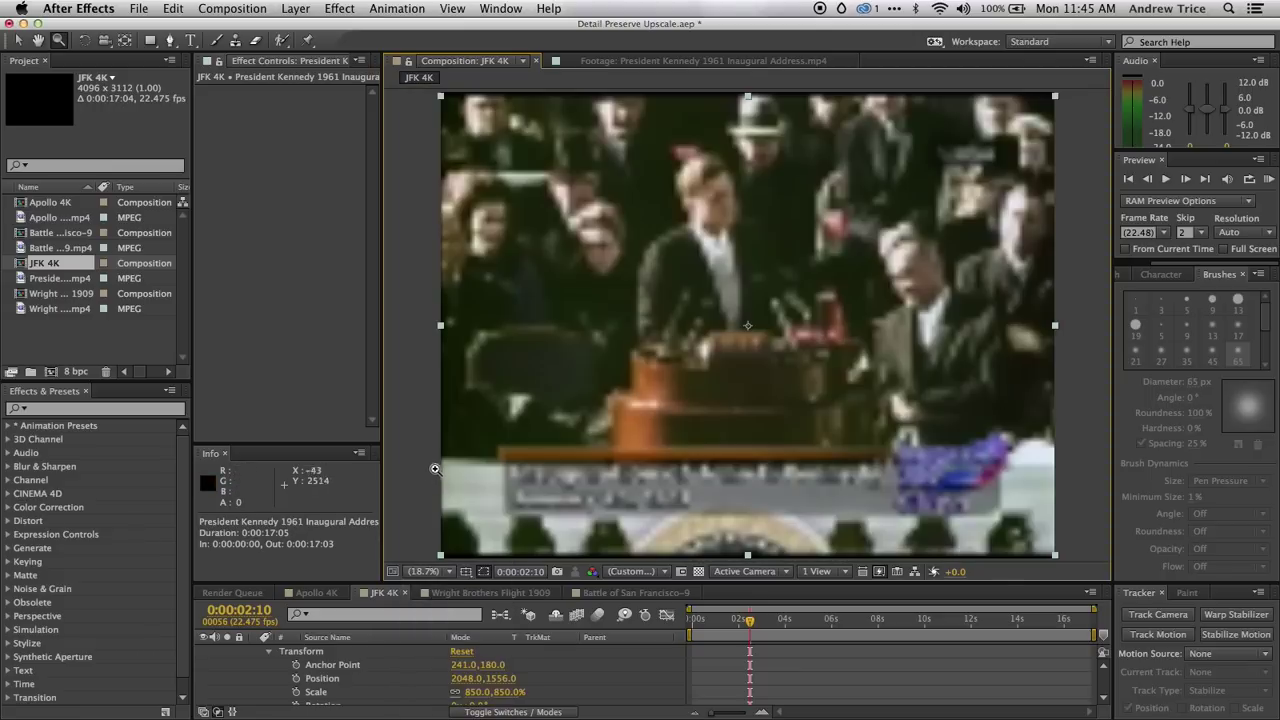
{"action": "left_click", "coordinate": [269, 651]}
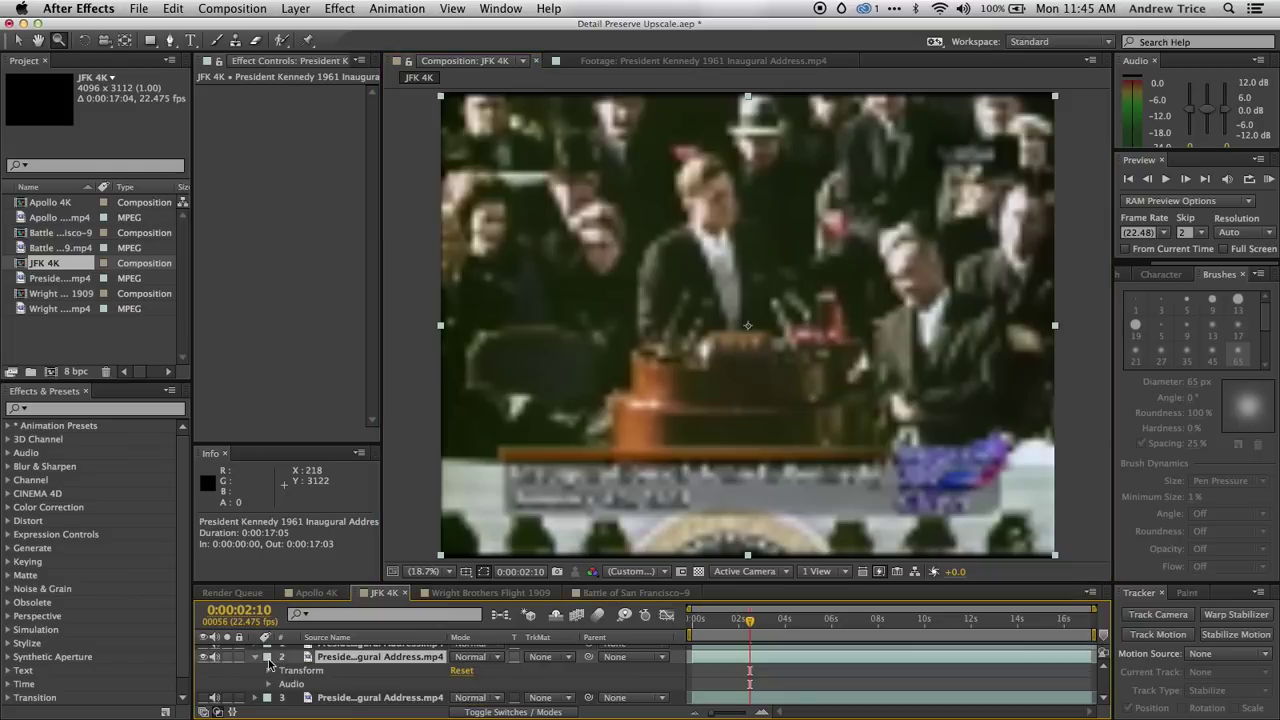
{"action": "left_click", "coordinate": [257, 658]}
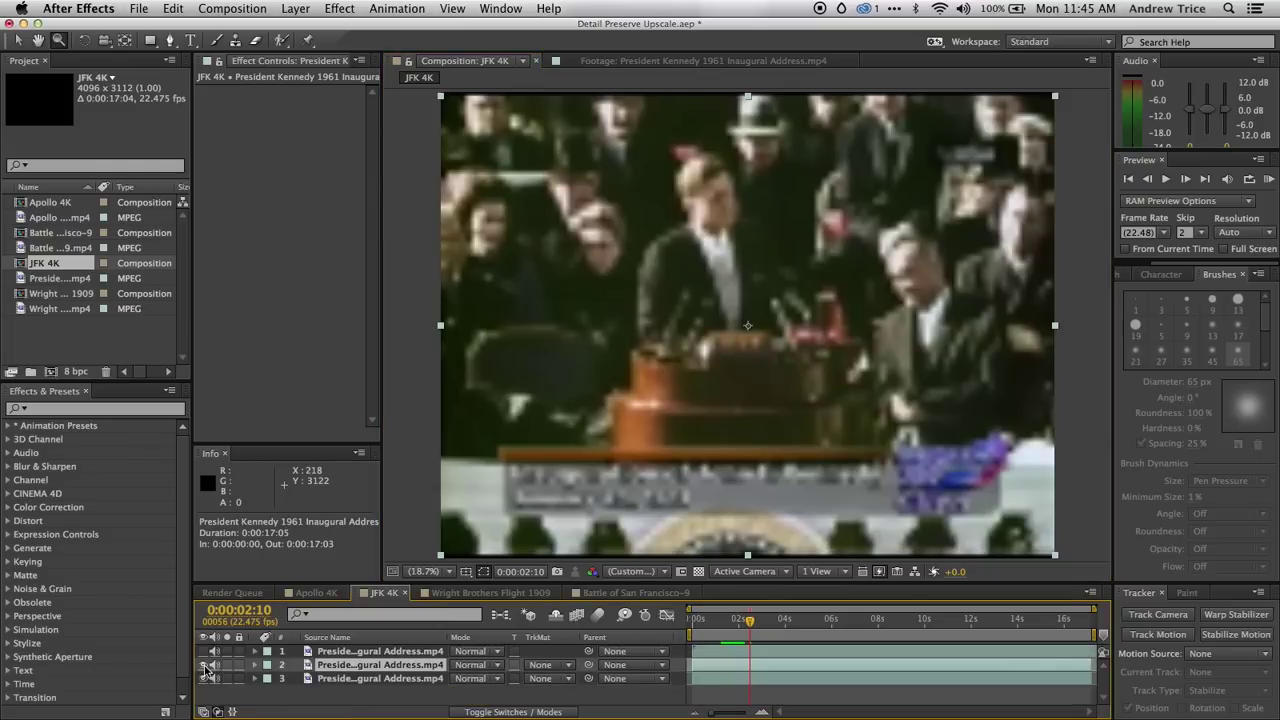
- Toggle layer 2's visibility several times against layer 3, leaving layer 2 hidden
{"action": "left_click", "coordinate": [206, 665]}
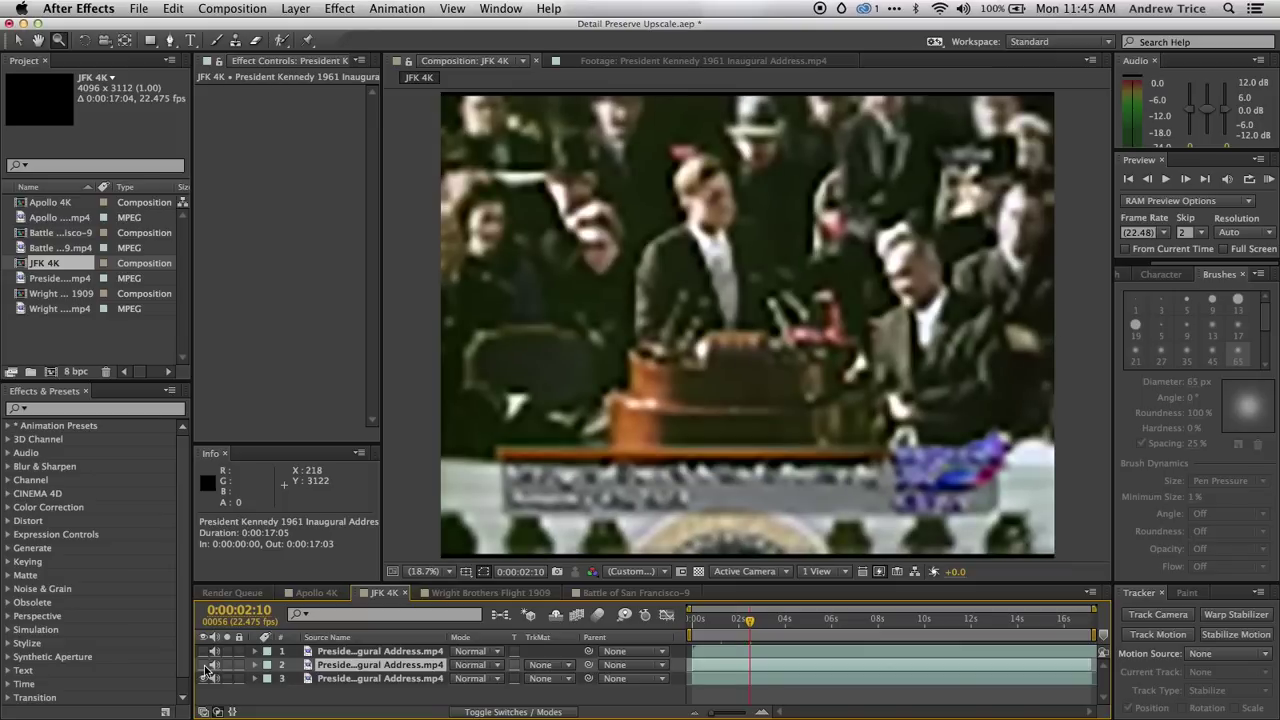
{"action": "left_click", "coordinate": [206, 665]}
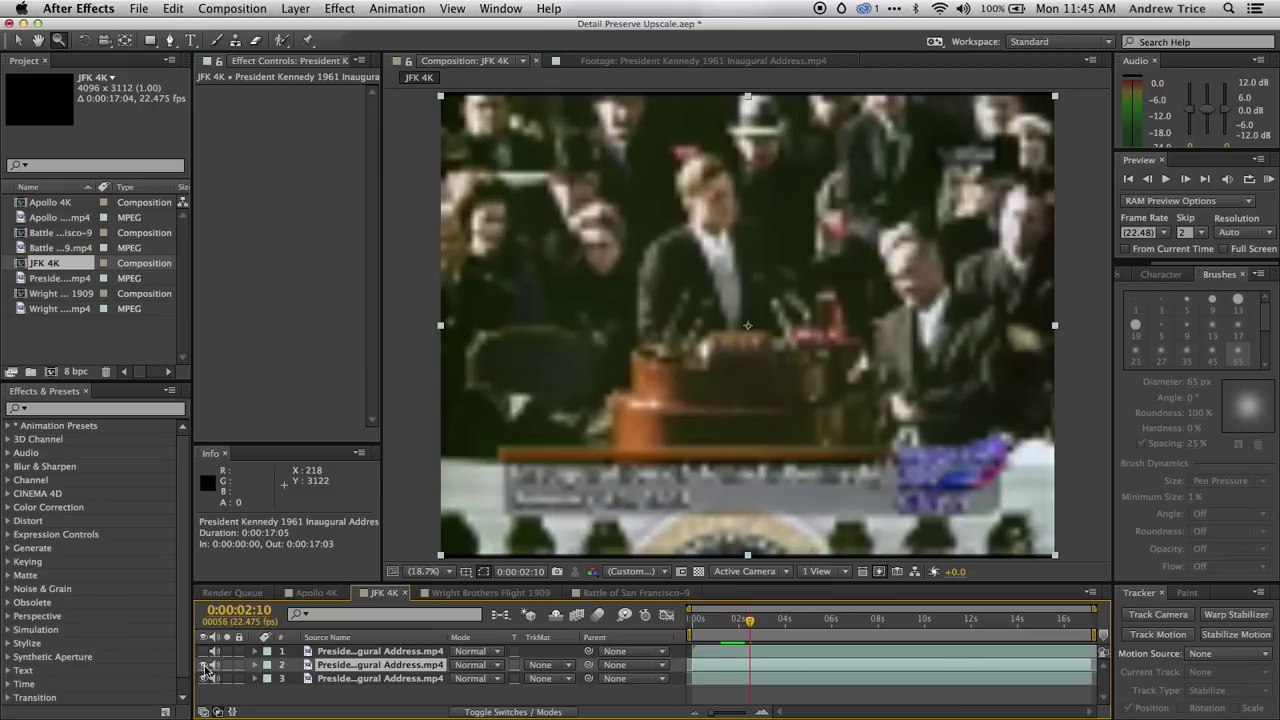
{"action": "left_click", "coordinate": [206, 666]}
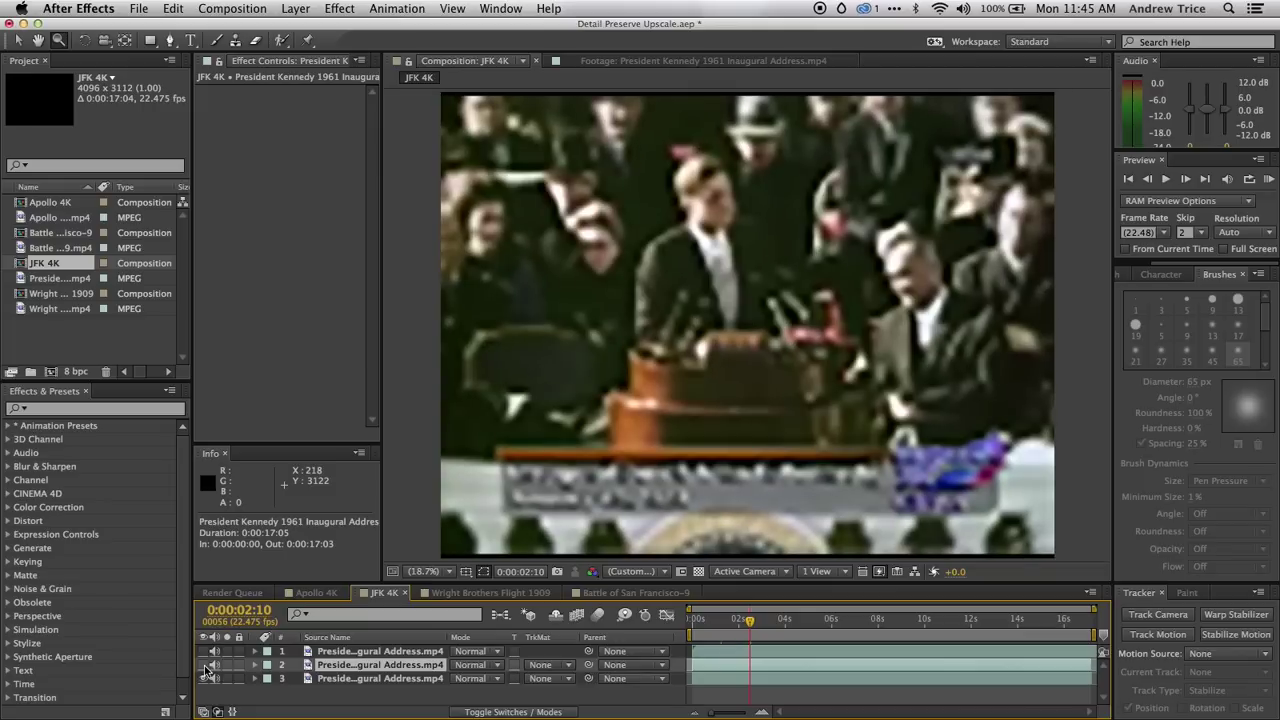
{"action": "left_click", "coordinate": [207, 666]}
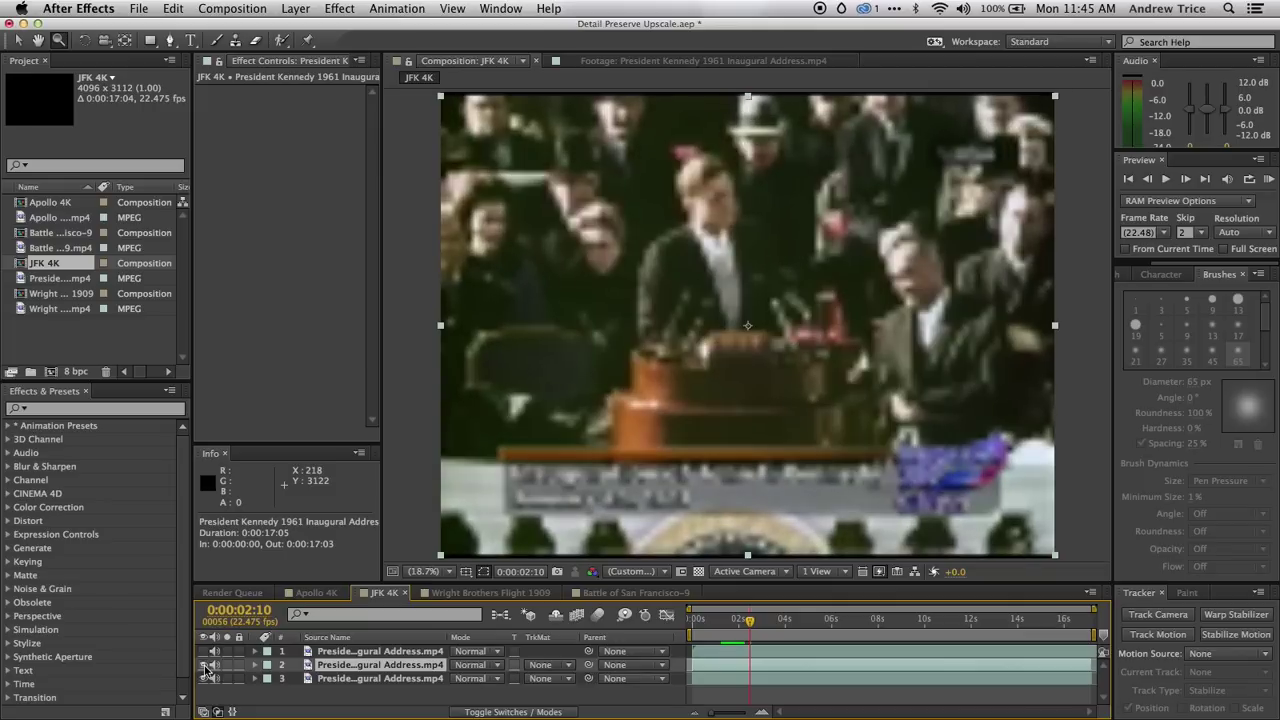
{"action": "left_click", "coordinate": [207, 666]}
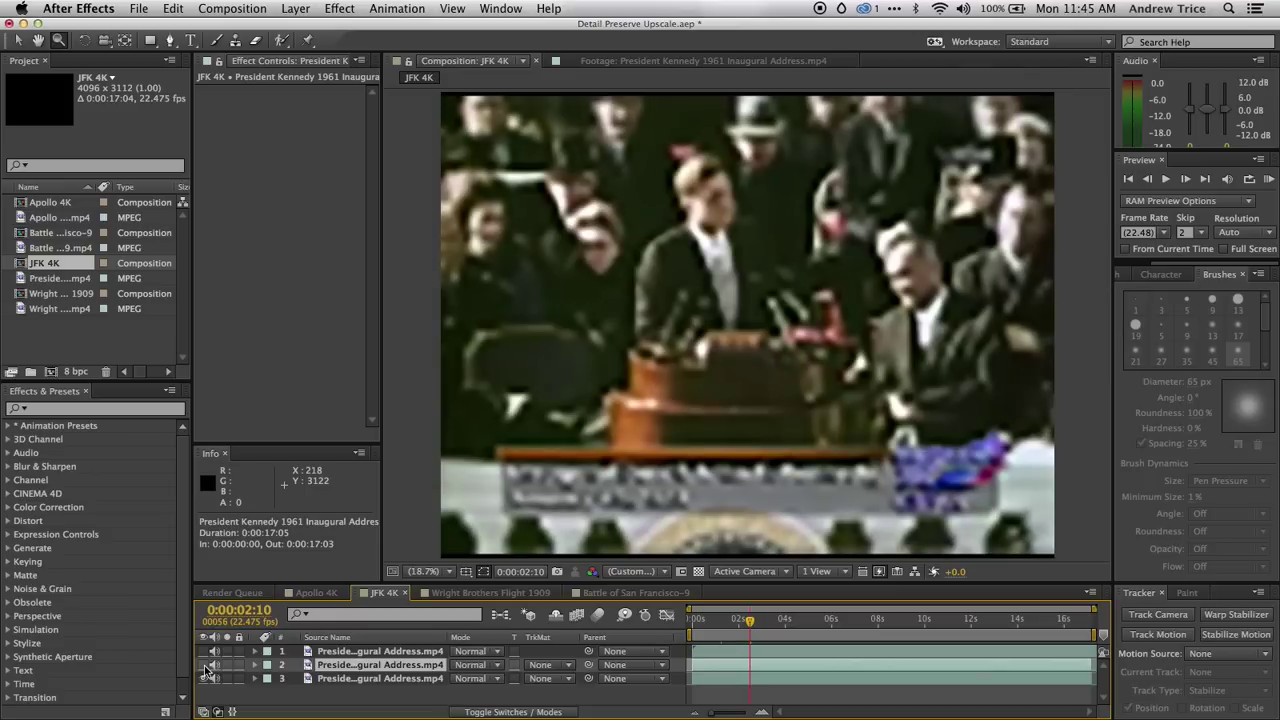
- Zoom to 100% on Kennedy's face and toggle layer 2 to compare face detail between upscales
{"action": "left_click", "coordinate": [720, 200]}
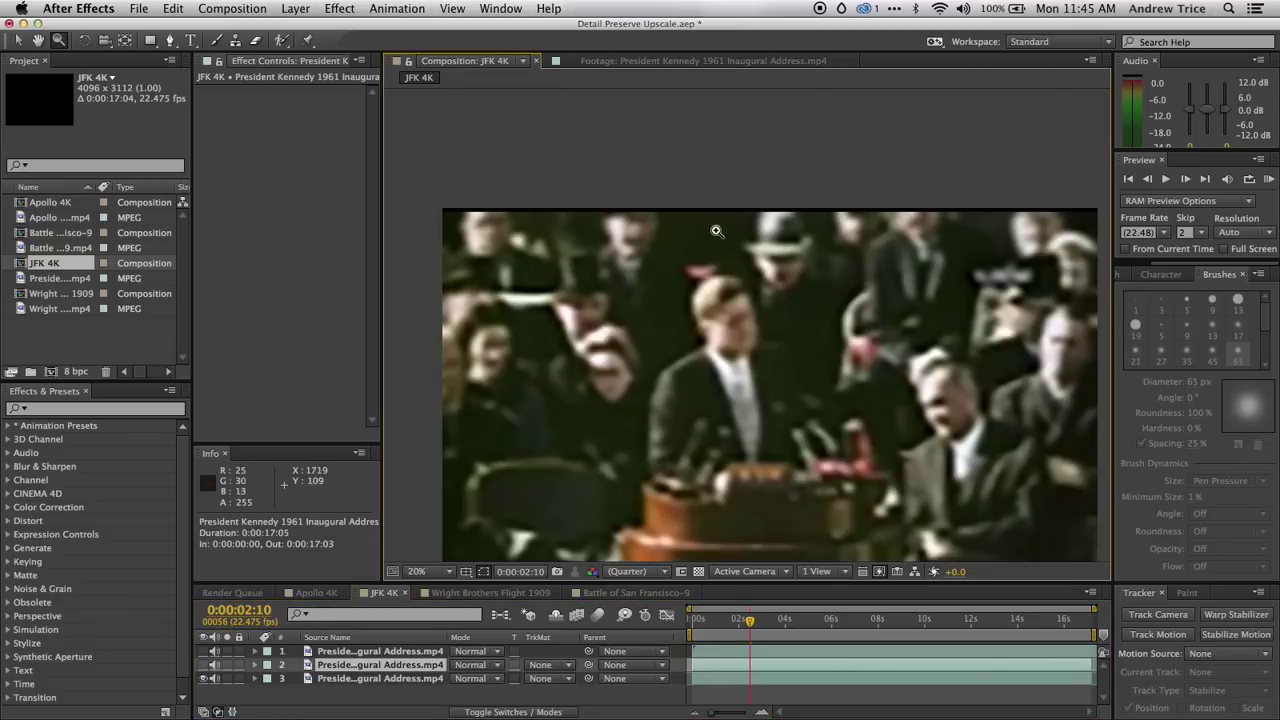
{"action": "left_click", "coordinate": [728, 318]}
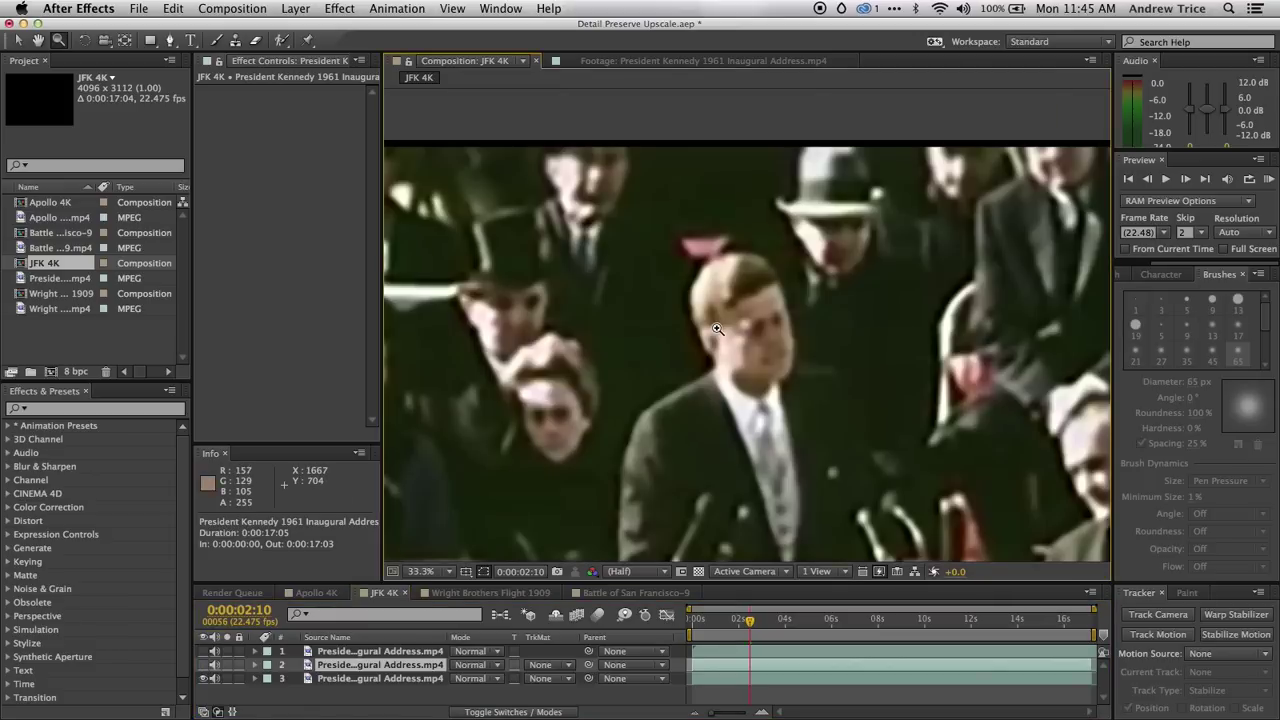
{"action": "left_click", "coordinate": [755, 345]}
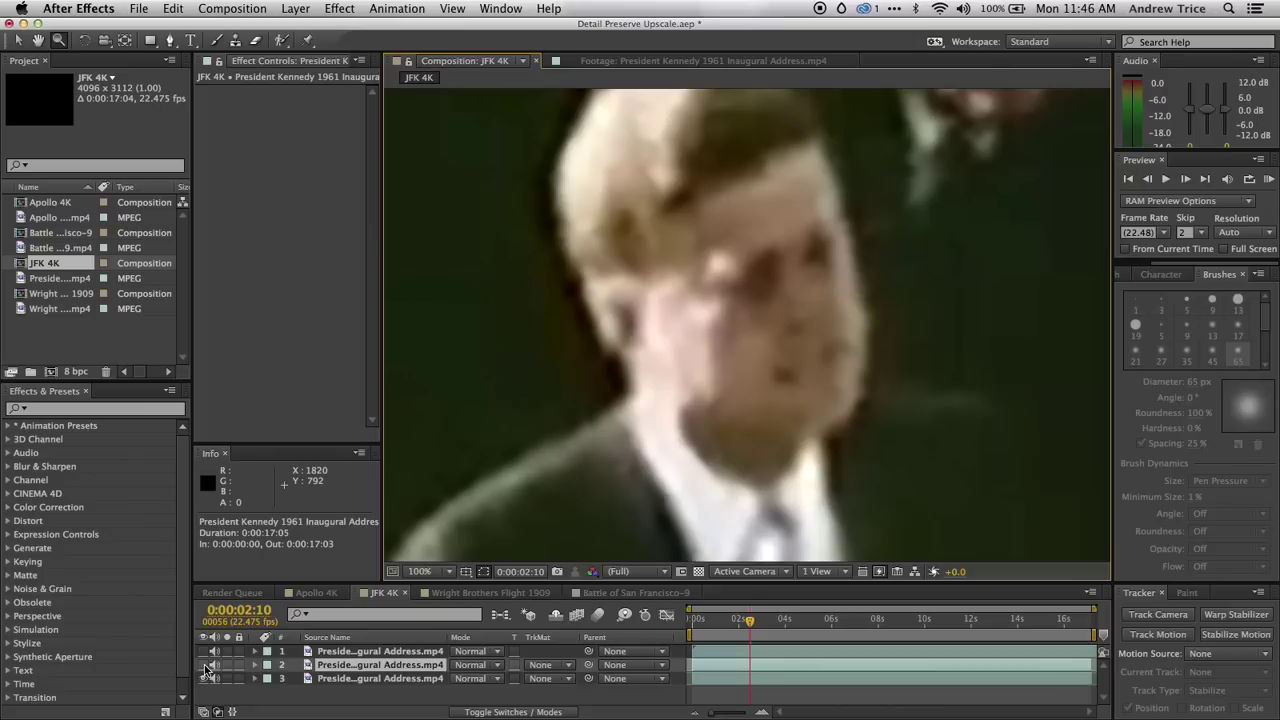
{"action": "left_click", "coordinate": [206, 666]}
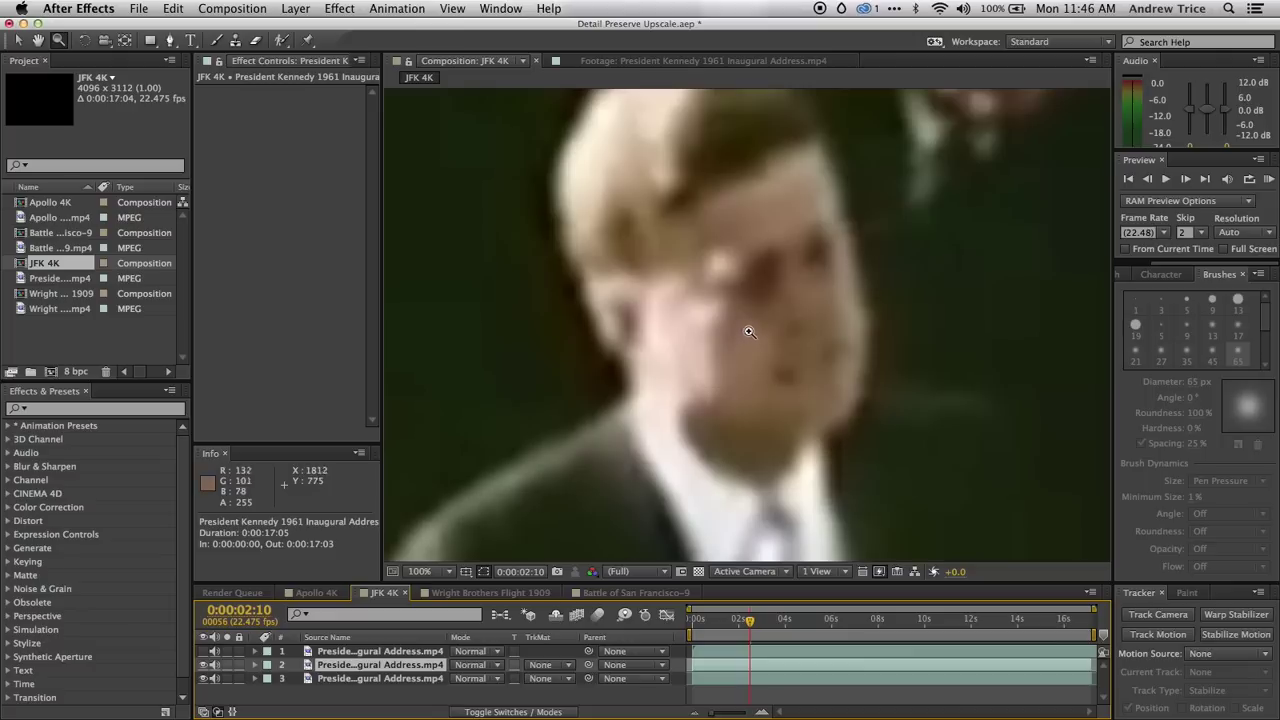
{"action": "left_click", "coordinate": [205, 665]}
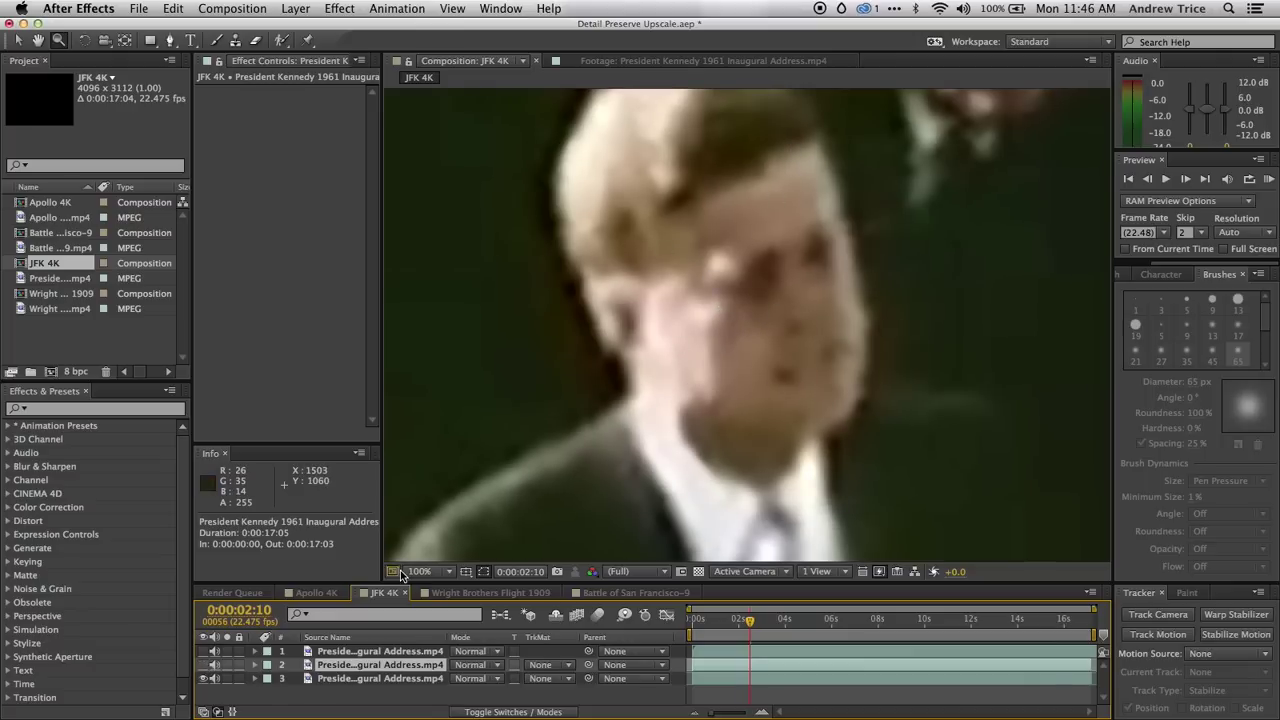
{"action": "left_click", "coordinate": [205, 665]}
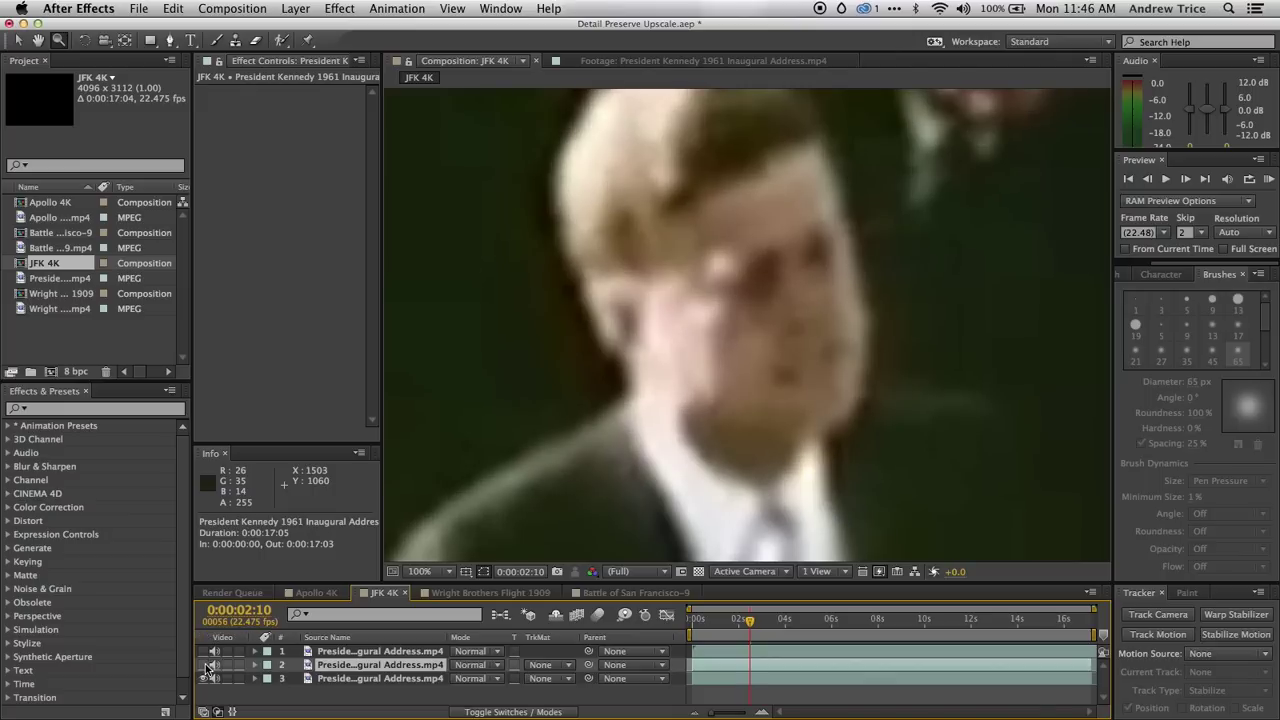
{"action": "left_click", "coordinate": [207, 666]}
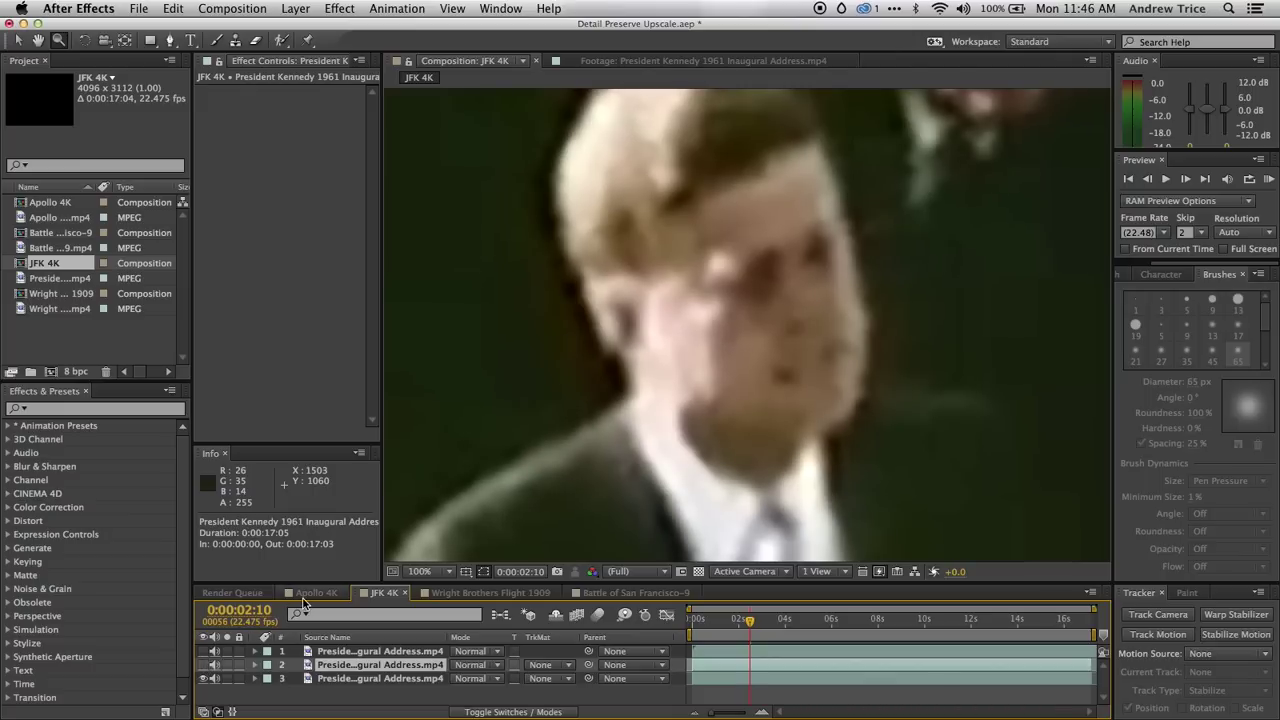
- Pan across the JFK 4K frame with the Hand tool to center another man's face
{"action": "key", "text": "h"}
{"action": "left_click_drag", "start_coordinate": [986, 200], "coordinate": [731, 538]}
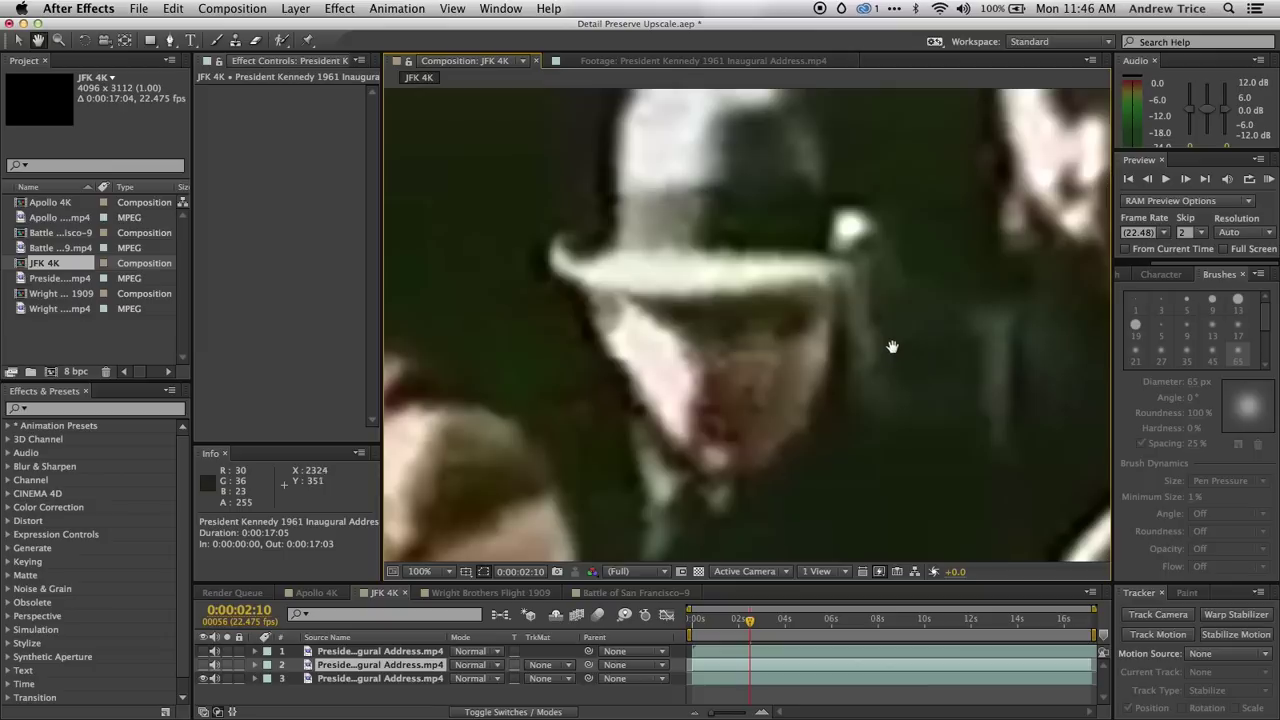
{"action": "left_click_drag", "start_coordinate": [894, 346], "coordinate": [563, 271]}
{"action": "left_click_drag", "start_coordinate": [919, 510], "coordinate": [785, 362]}
{"action": "left_click_drag", "start_coordinate": [860, 470], "coordinate": [790, 330]}
{"action": "left_click_drag", "start_coordinate": [850, 400], "coordinate": [806, 266]}
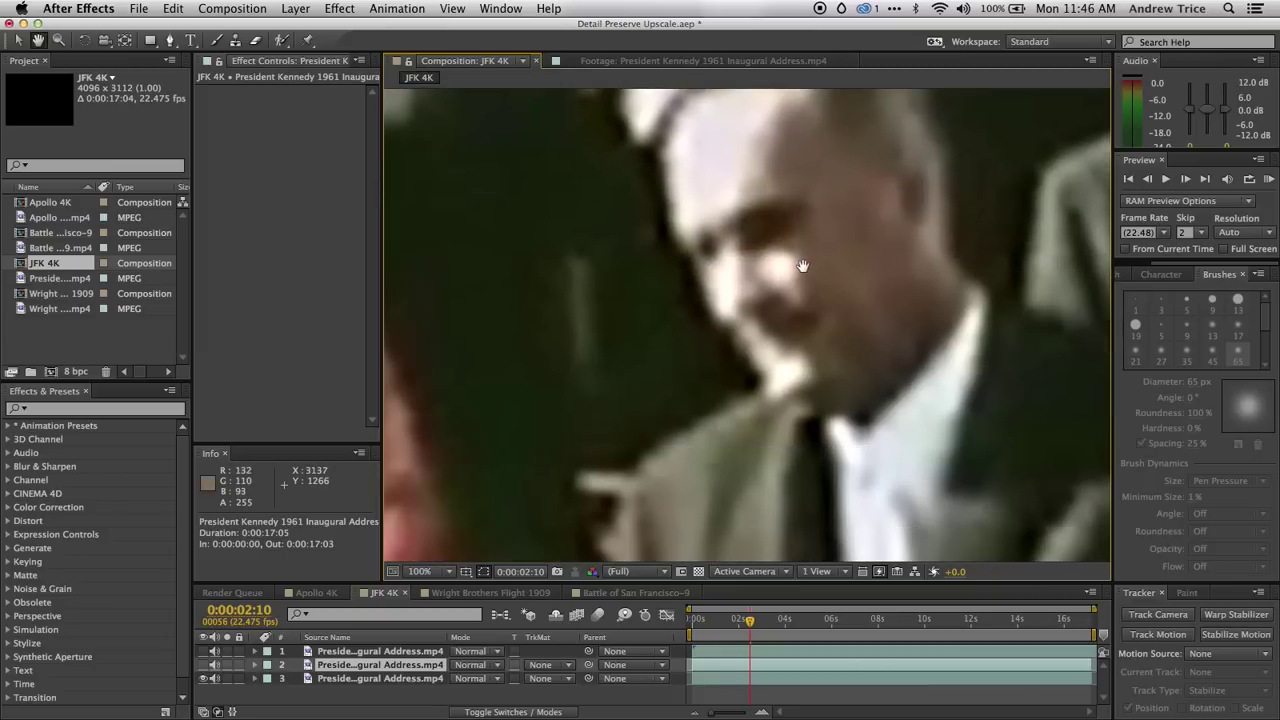
{"action": "left_click_drag", "start_coordinate": [880, 460], "coordinate": [783, 357]}
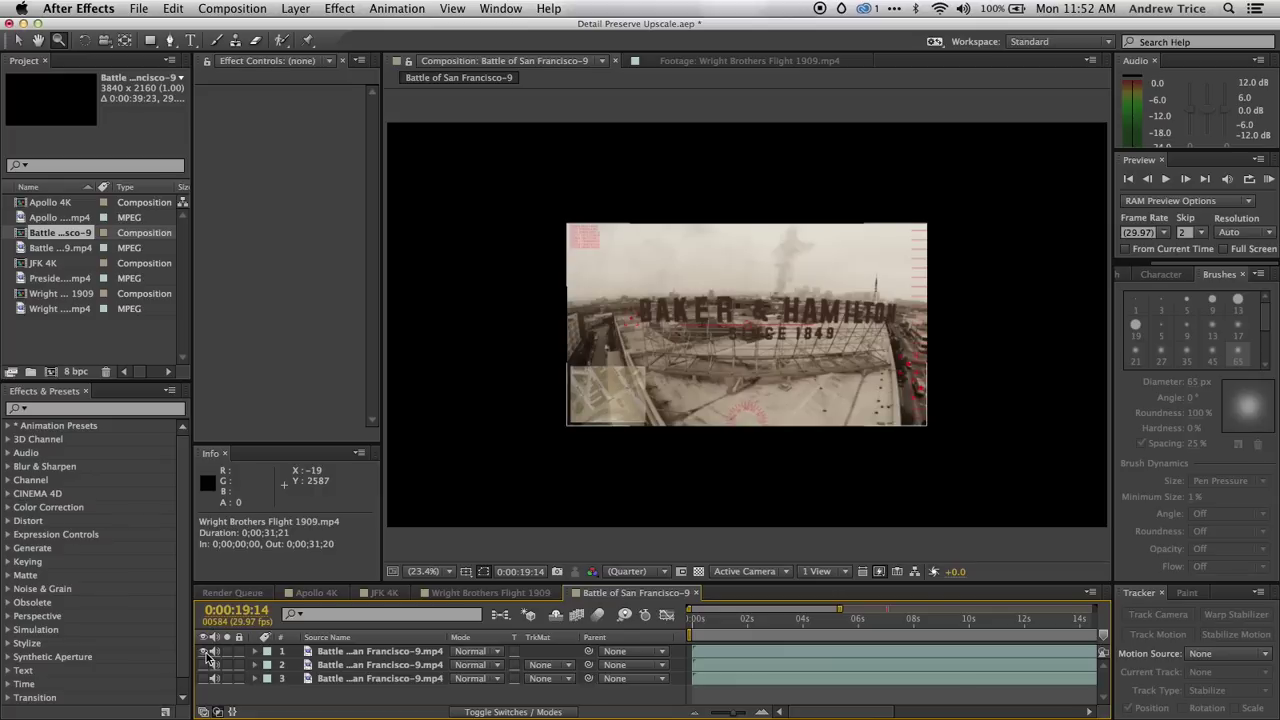
- Hide the small original top layer, show the enlarged second layer, and zoom in
{"action": "left_click", "coordinate": [206, 652]}
{"action": "left_click", "coordinate": [206, 652]}
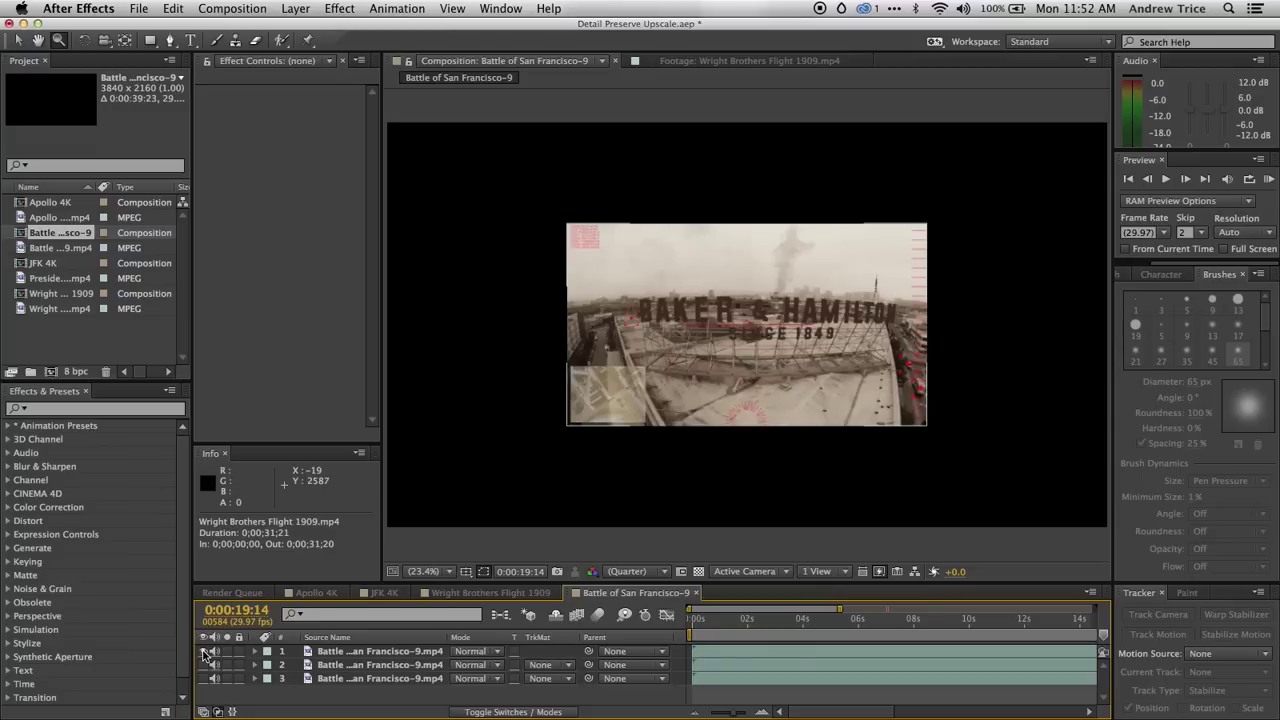
{"action": "left_click", "coordinate": [204, 651]}
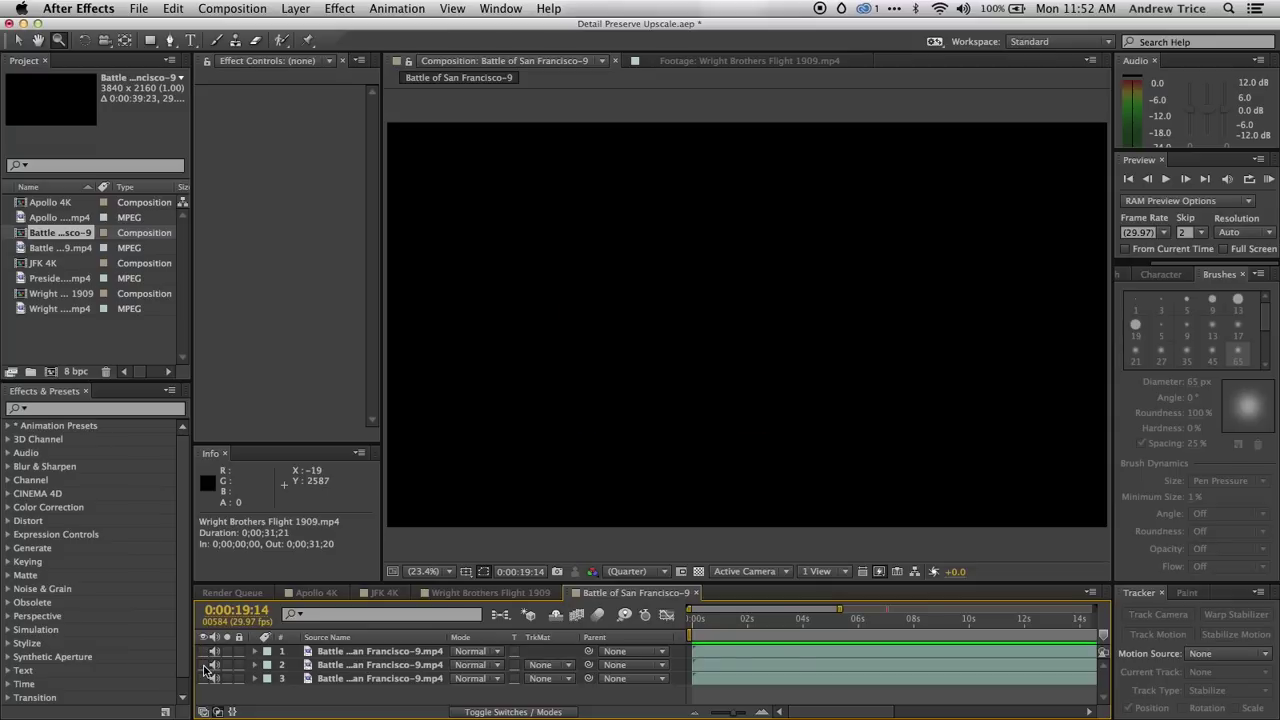
{"action": "left_click", "coordinate": [204, 665]}
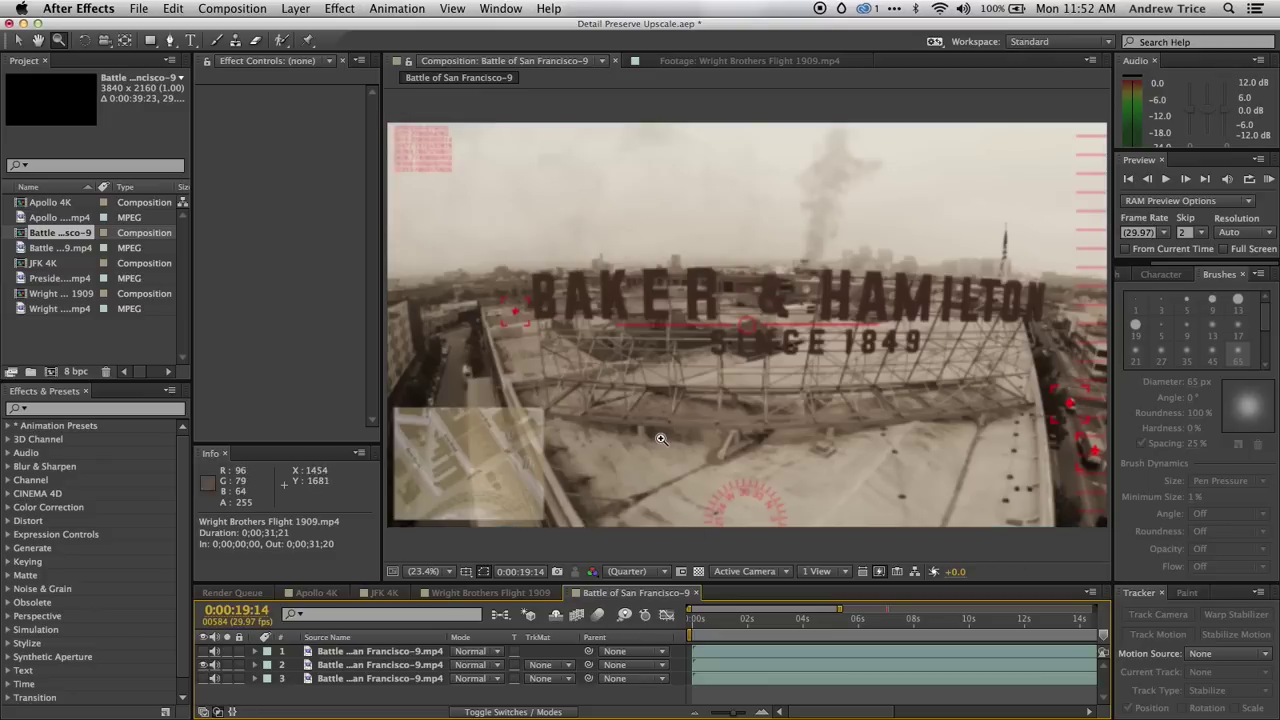
{"action": "left_click", "coordinate": [740, 320]}
- Zoom to 100% on the red circle and SINCE lettering, then toggle layer 2 off
{"action": "left_click", "coordinate": [740, 320]}
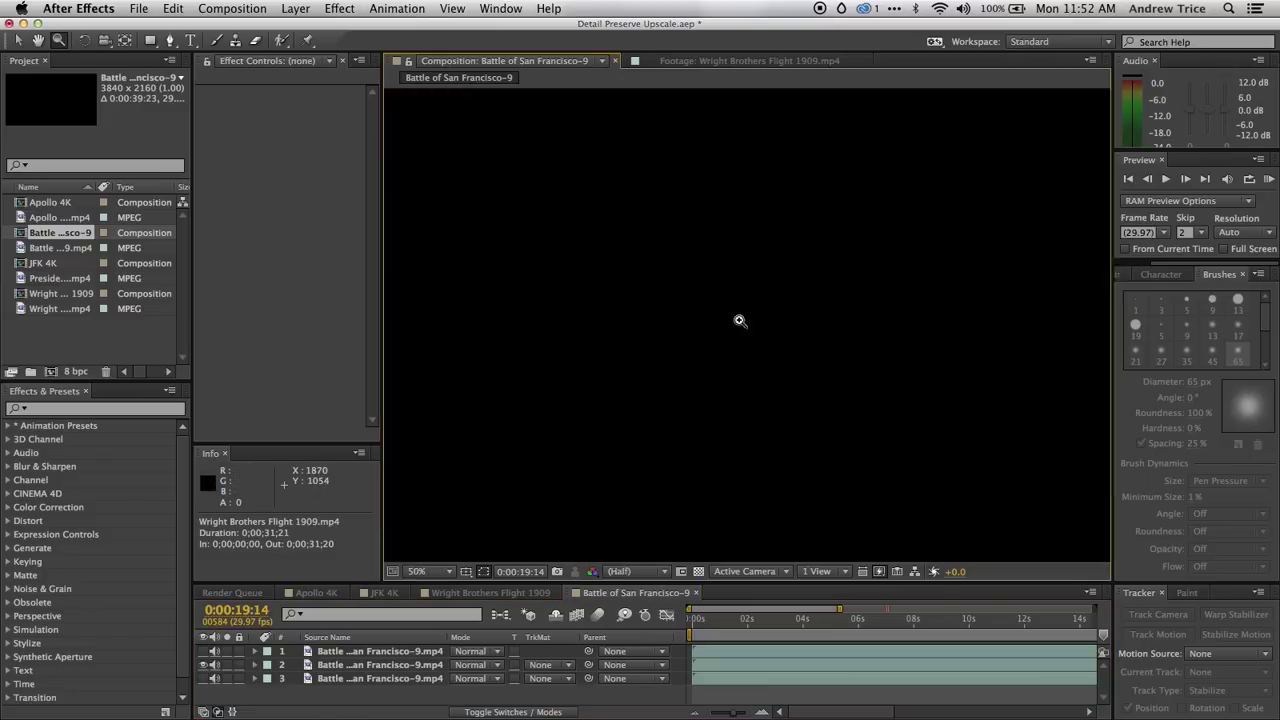
{"action": "left_click", "coordinate": [763, 338]}
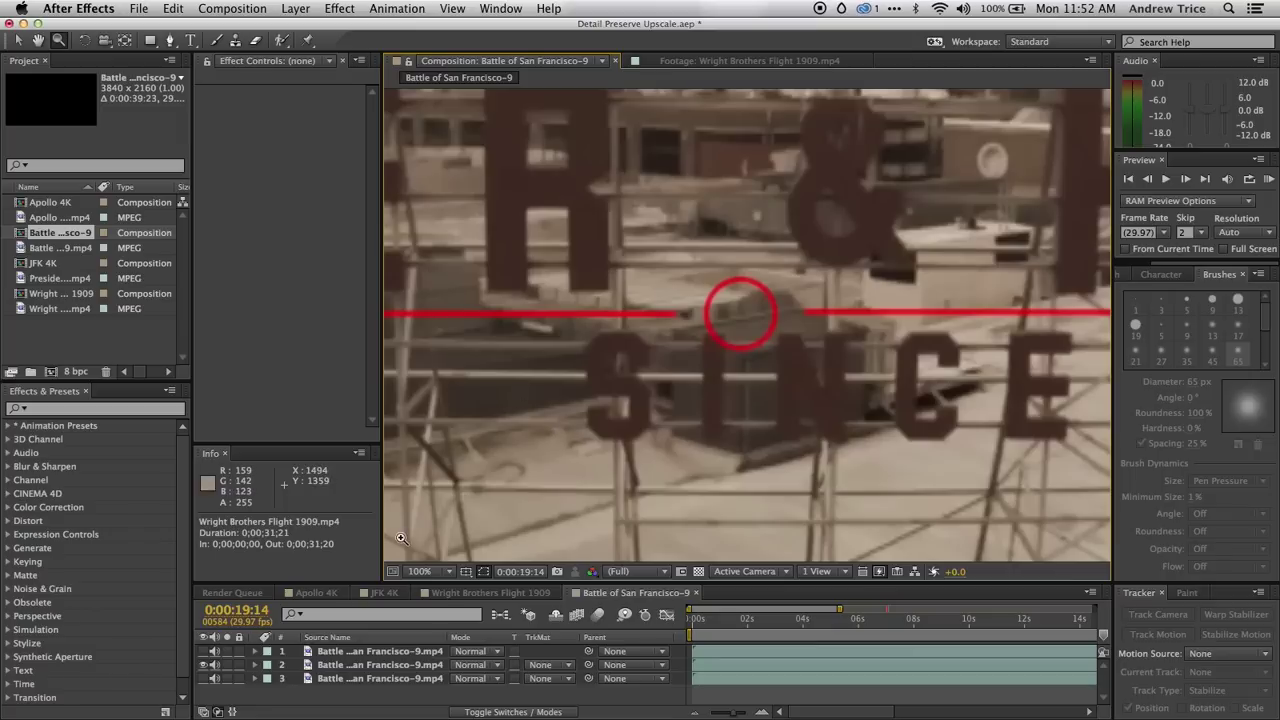
{"action": "left_click", "coordinate": [205, 665]}
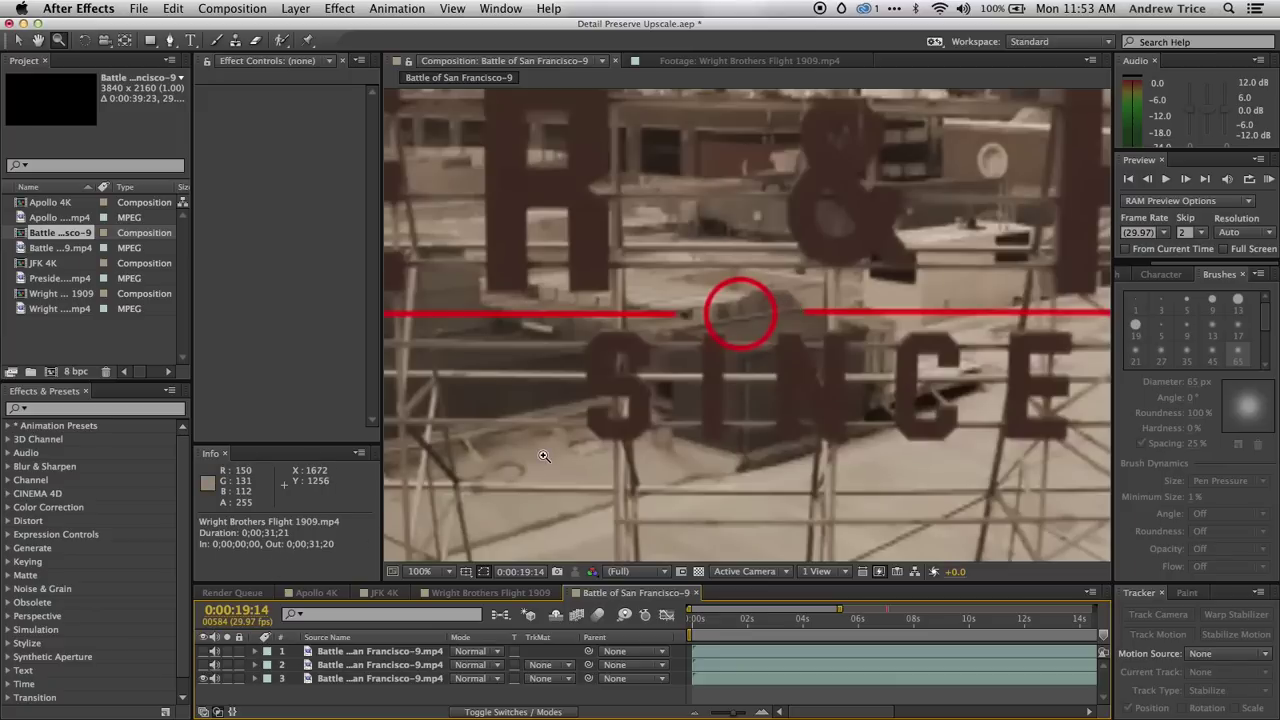
- Pan to the end of the HAMILTON sign and street, then toggle layer 2 on and off to compare
{"action": "key", "text": "h"}
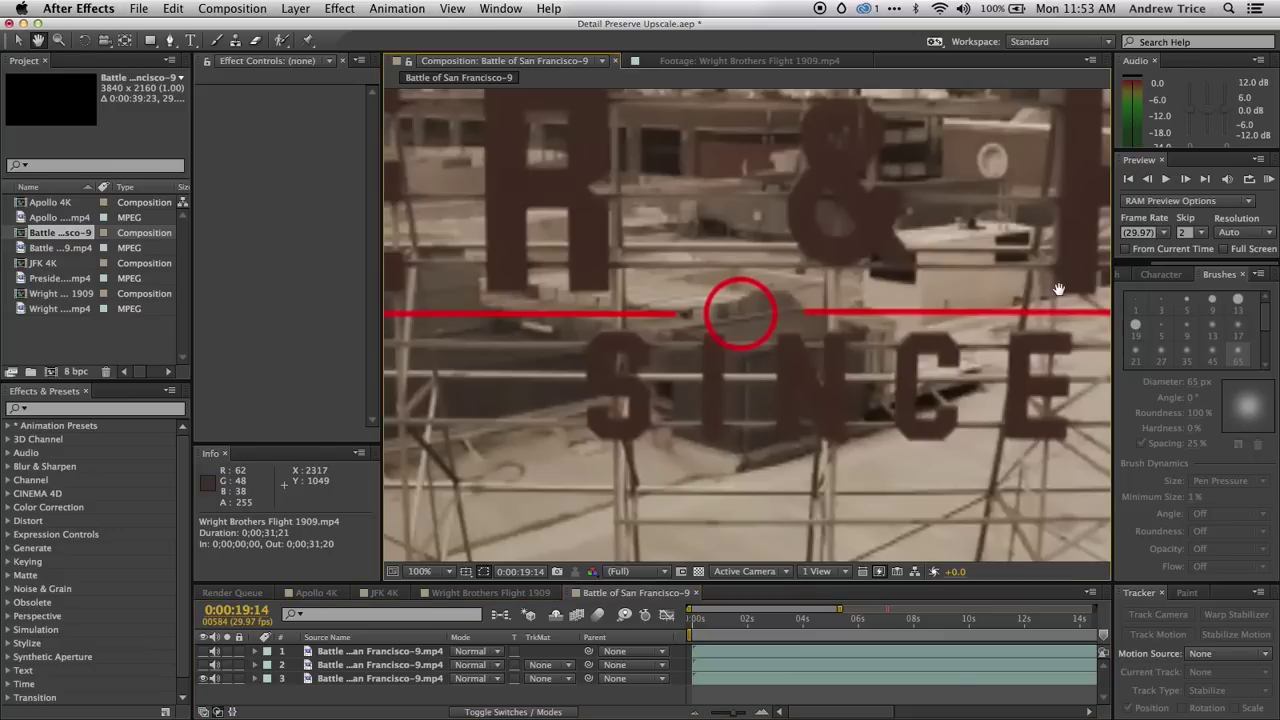
{"action": "left_click_drag", "start_coordinate": [1058, 289], "coordinate": [575, 350]}
{"action": "left_click_drag", "start_coordinate": [1003, 380], "coordinate": [491, 289]}
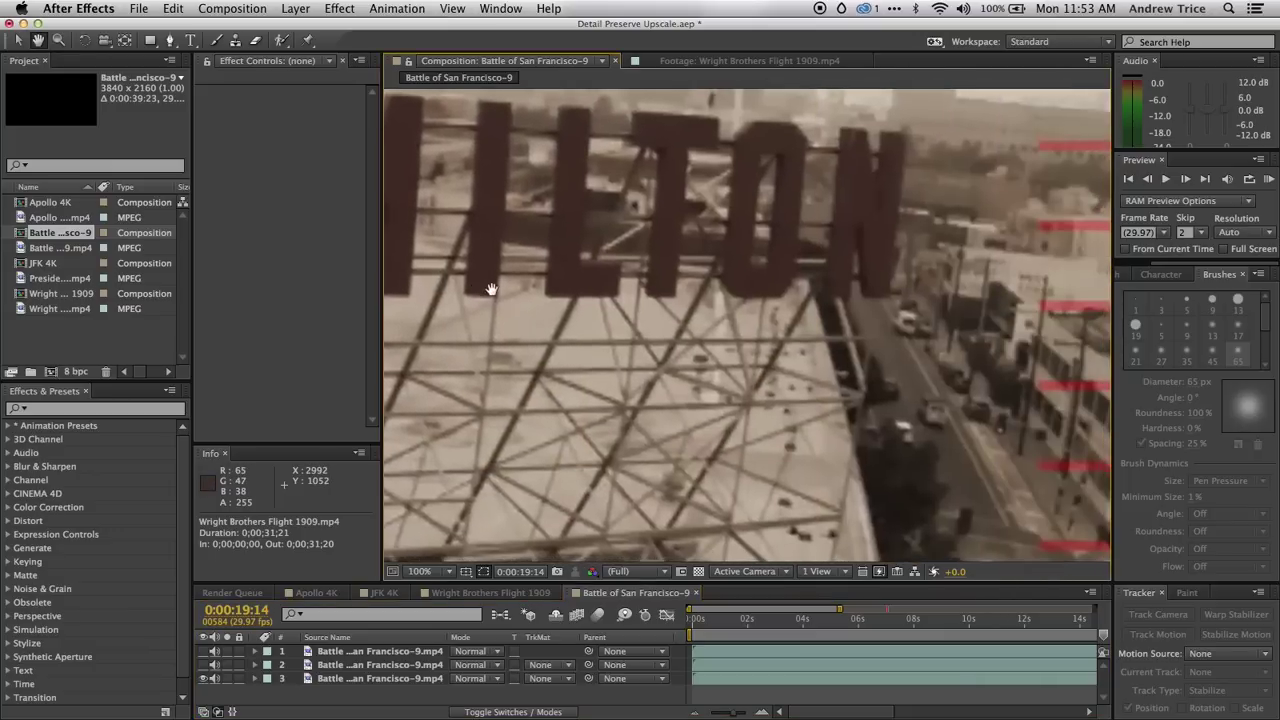
{"action": "left_click_drag", "start_coordinate": [950, 326], "coordinate": [774, 295]}
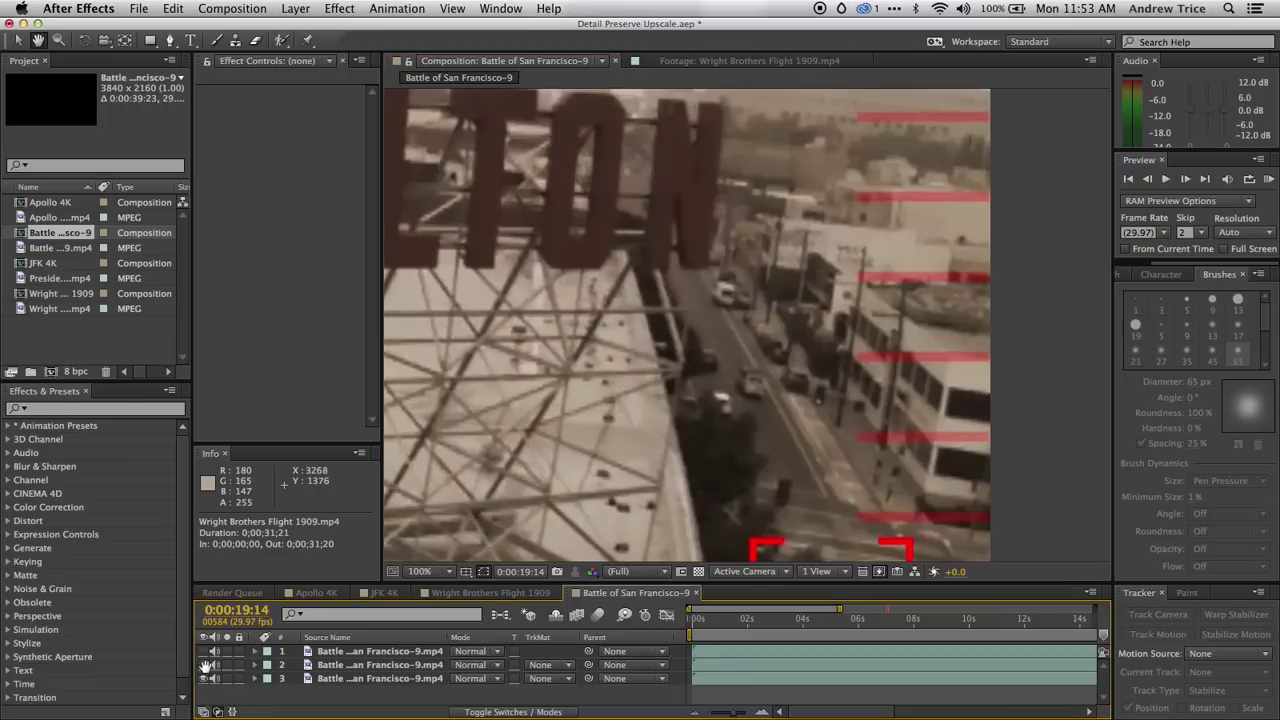
{"action": "key", "text": "z"}
{"action": "left_click", "coordinate": [205, 665]}
{"action": "left_click", "coordinate": [207, 665]}
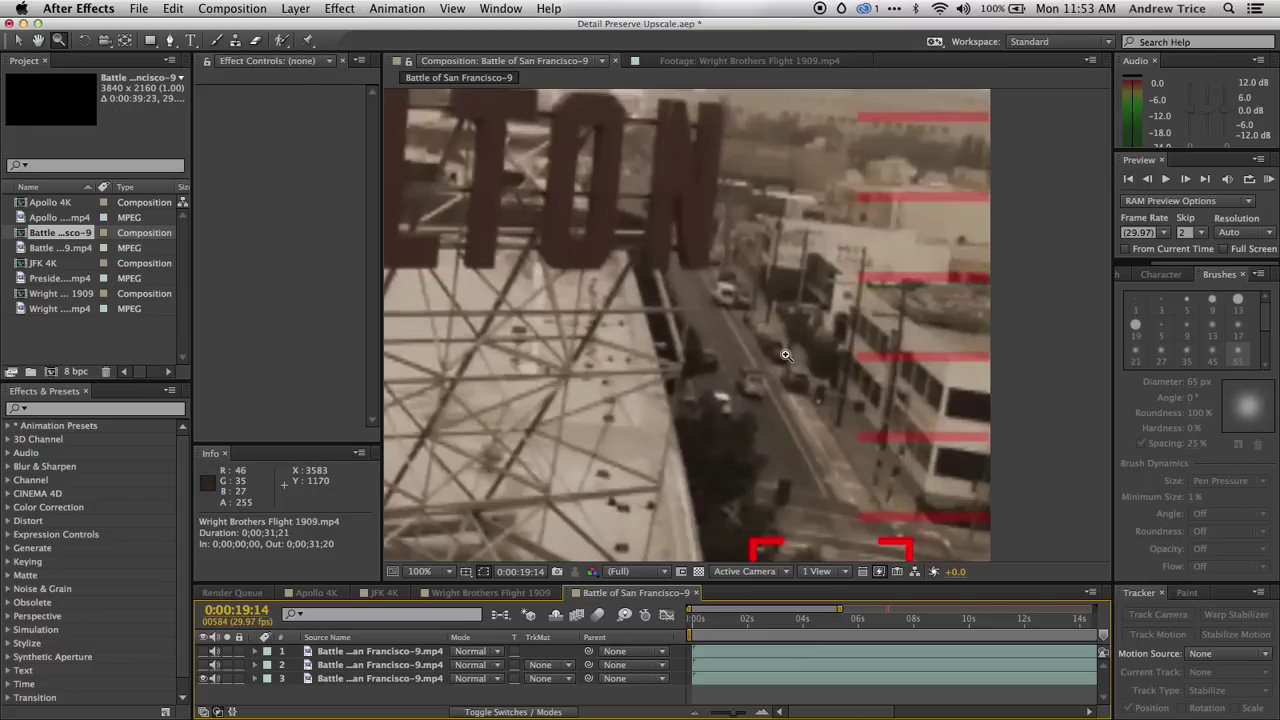
- Fit the whole Baker & Hamilton frame in view and toggle layer 2 repeatedly to compare upscales
{"action": "key", "text": "shift+slash"}
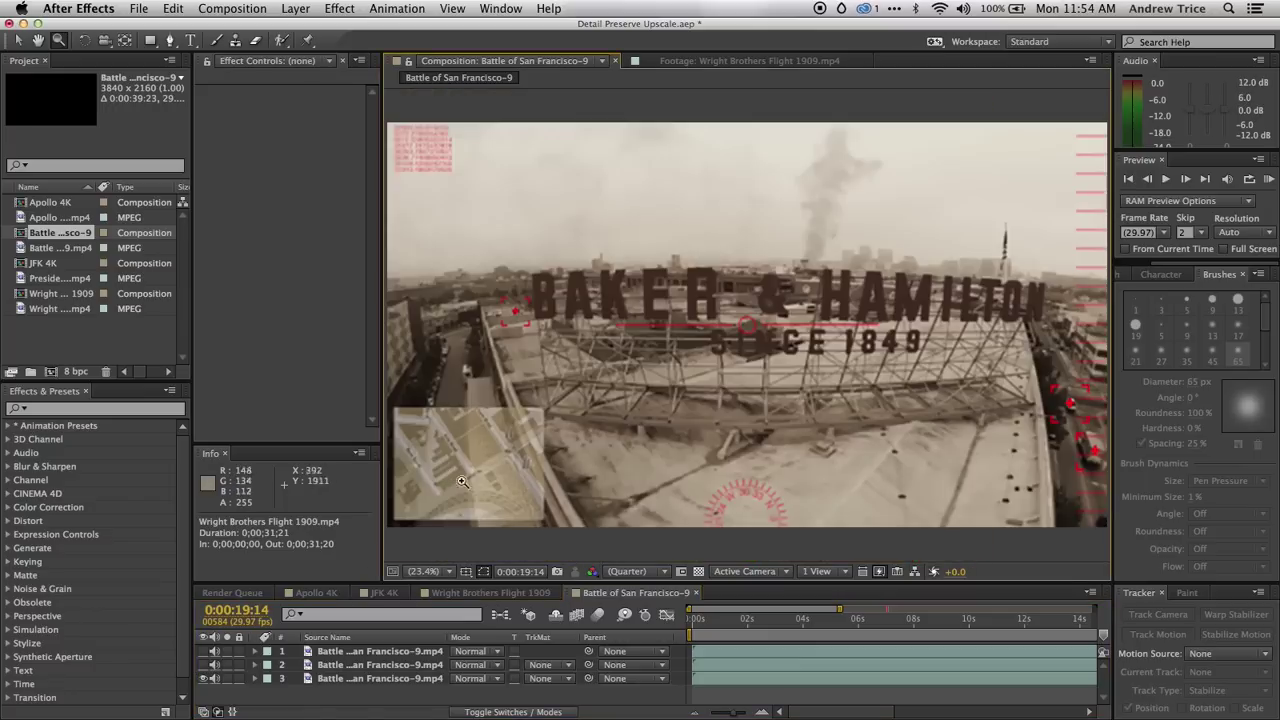
{"action": "left_click", "coordinate": [206, 665]}
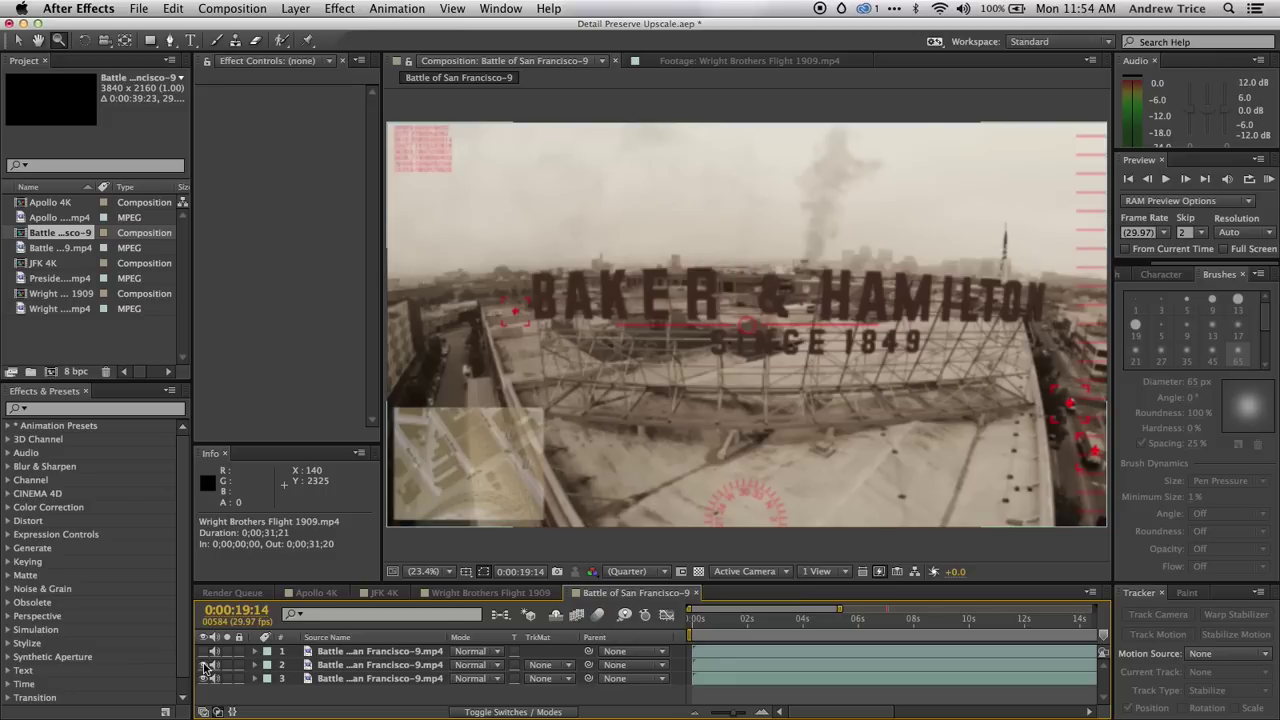
{"action": "left_click", "coordinate": [205, 666]}
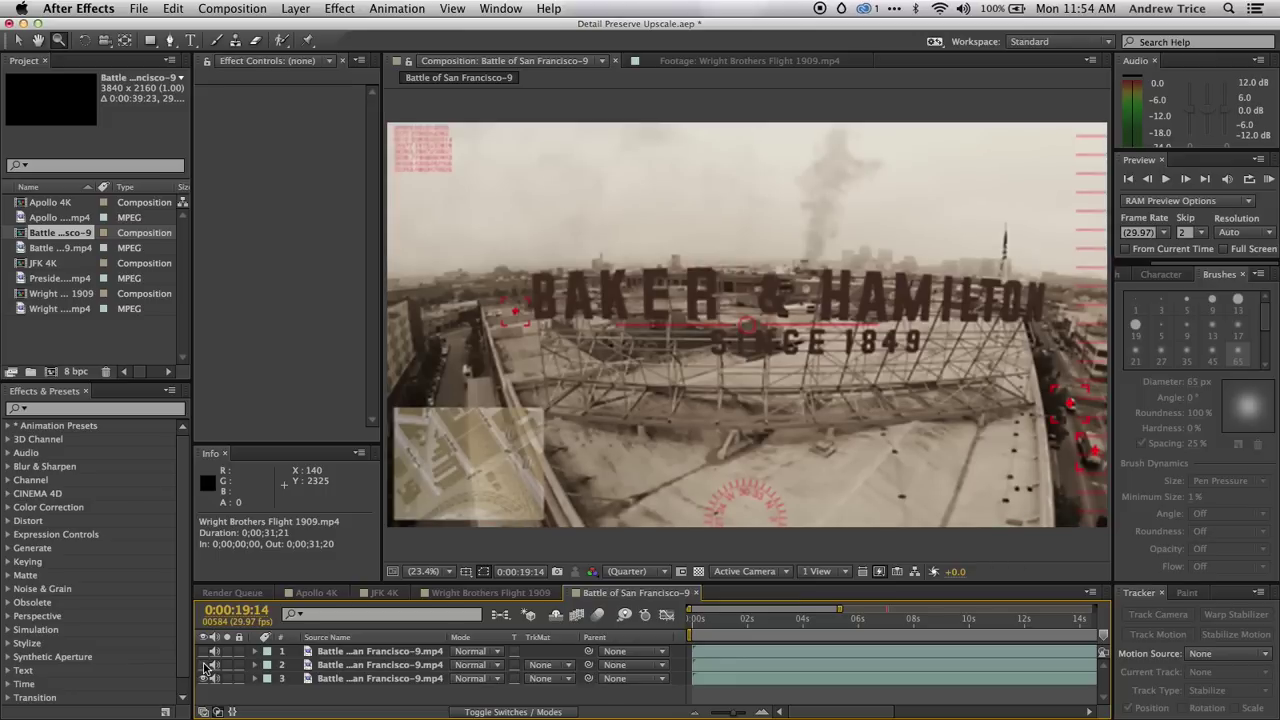
{"action": "left_click", "coordinate": [205, 666]}
{"action": "left_click", "coordinate": [205, 666]}
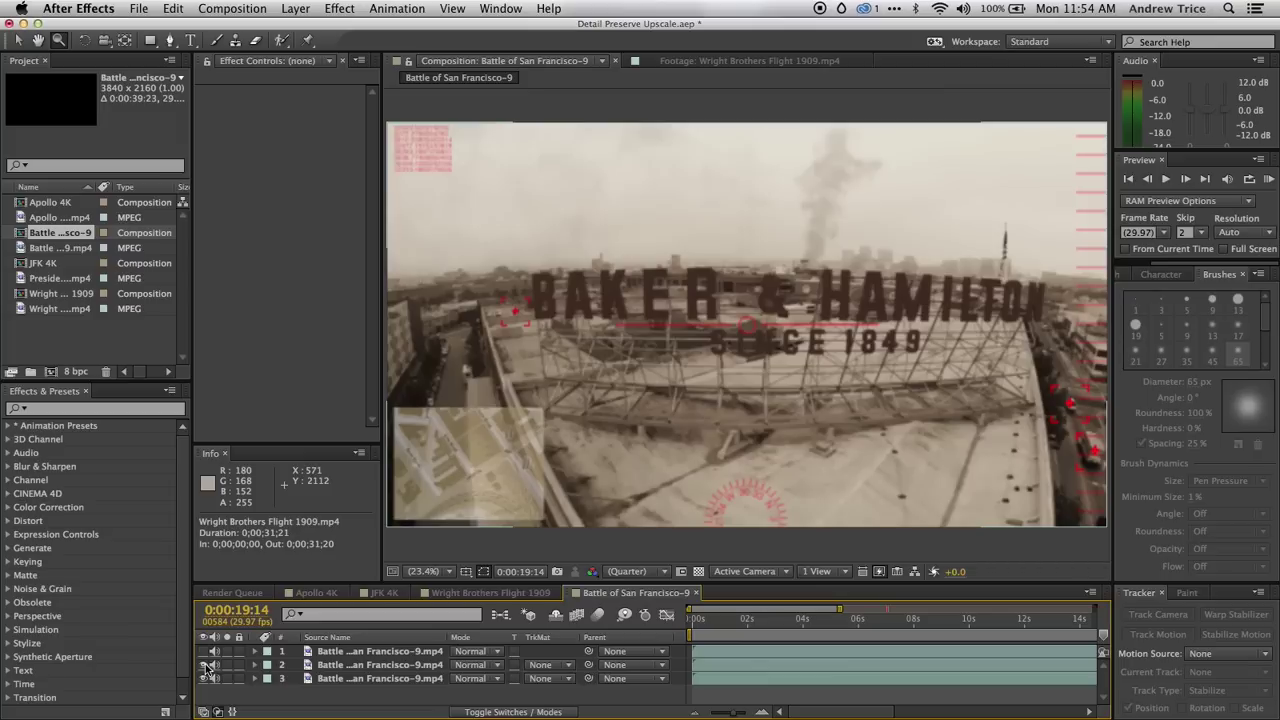